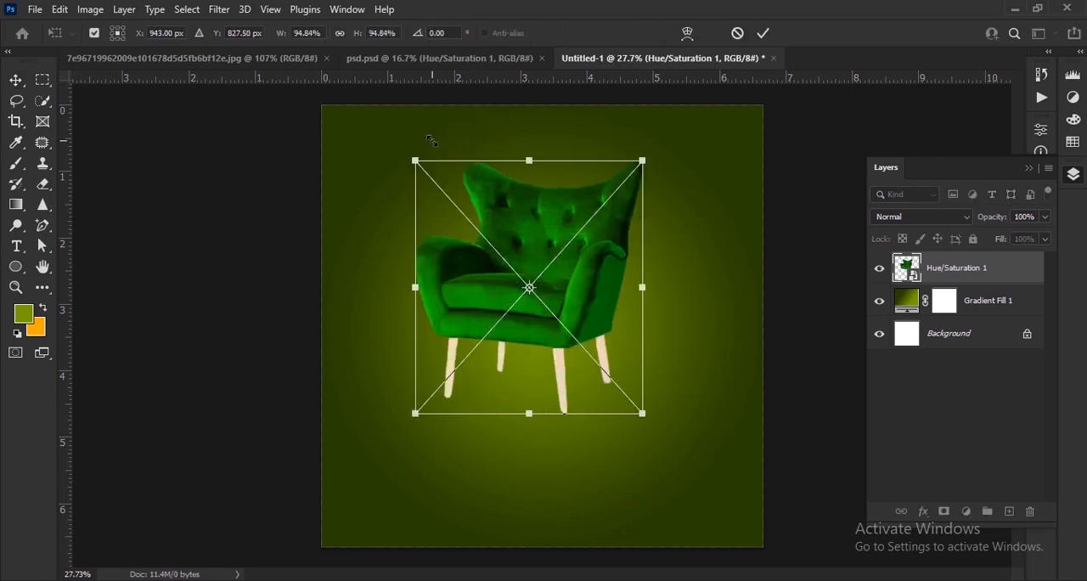
# Step: Scale the chair to about 88% and center it horizontally in the lower part of the canvas
pyautogui.moveTo(578, 285); pyautogui.dragTo(590, 343)
pyautogui.moveTo(655, 470); pyautogui.dragTo(639, 453)
pyautogui.moveTo(592, 338); pyautogui.dragTo(601, 359)
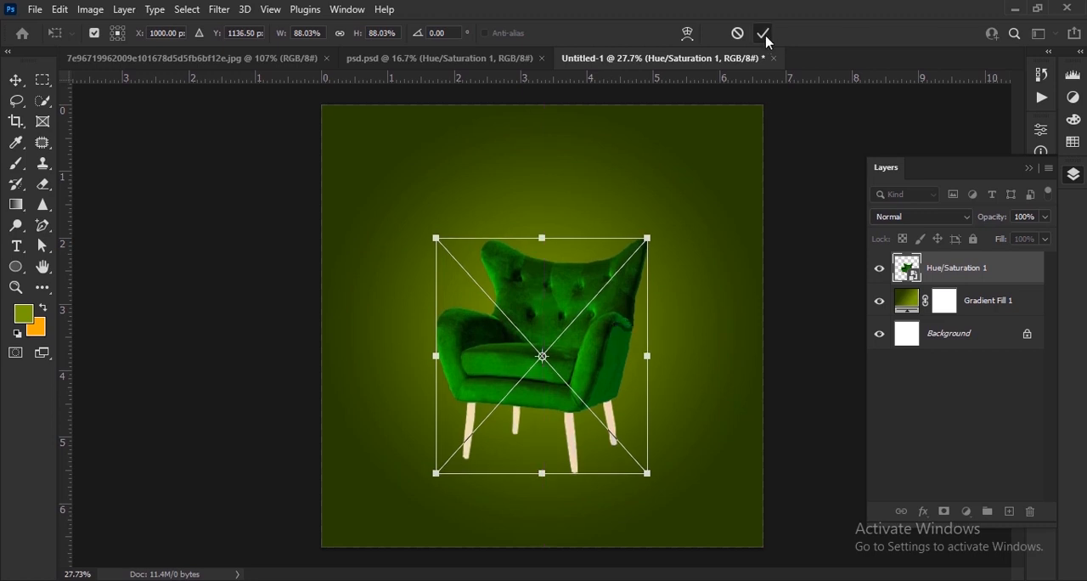
pyautogui.click(763, 33)
# Step: Change the gradient fill's dark starting color stop to a dark green sampled from the chair
pyautogui.doubleClick(906, 300)
pyautogui.click(883, 142)
pyautogui.click(538, 415)
pyautogui.click(608, 480)
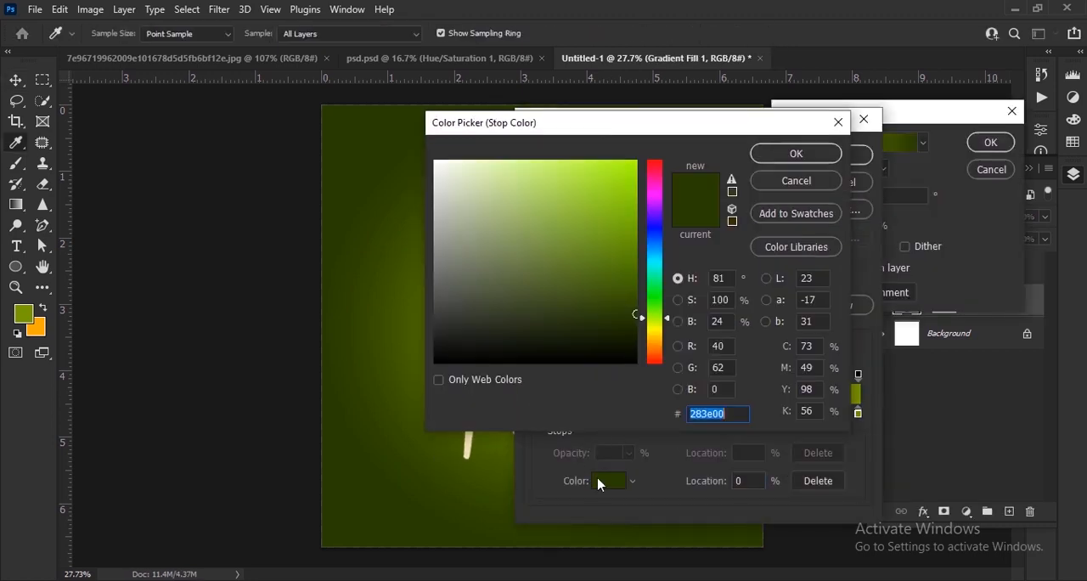
pyautogui.click(464, 324)
pyautogui.click(901, 223)
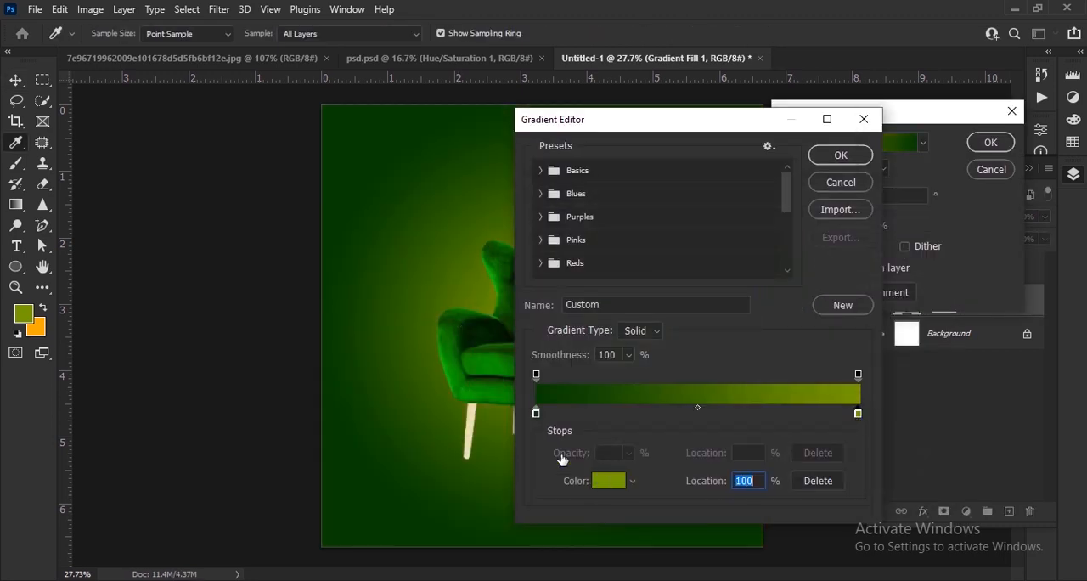
# Step: Change the gradient fill's end color stop to a bright green and apply the gradient
pyautogui.click(607, 481)
pyautogui.click(451, 369)
pyautogui.click(689, 258)
pyautogui.click(857, 224)
pyautogui.click(845, 157)
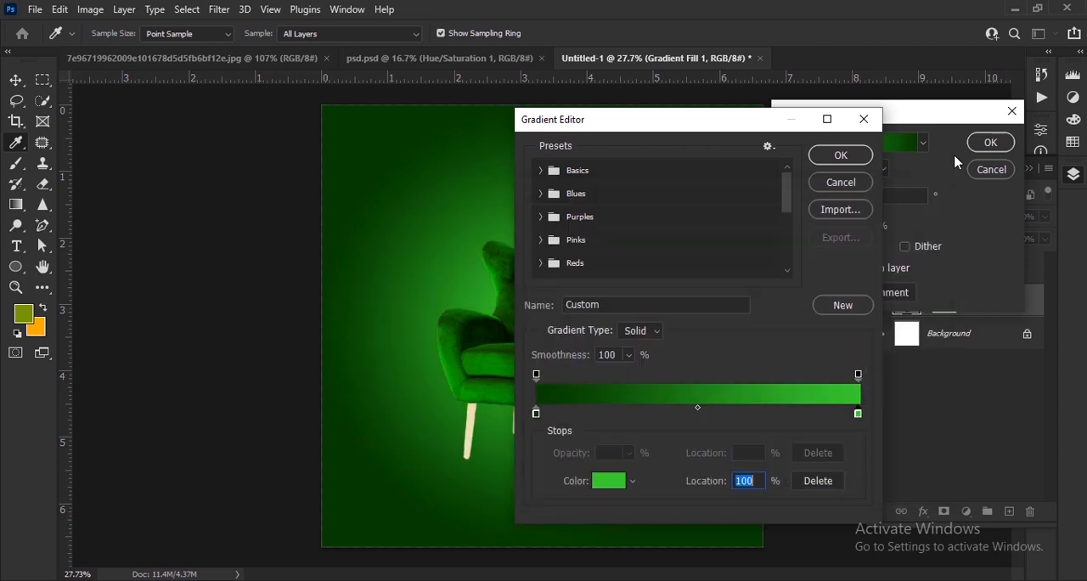
pyautogui.click(976, 144)
# Step: Move the chair slightly downward and add a new empty layer directly beneath it
pyautogui.scroll(-1, 617, 389)
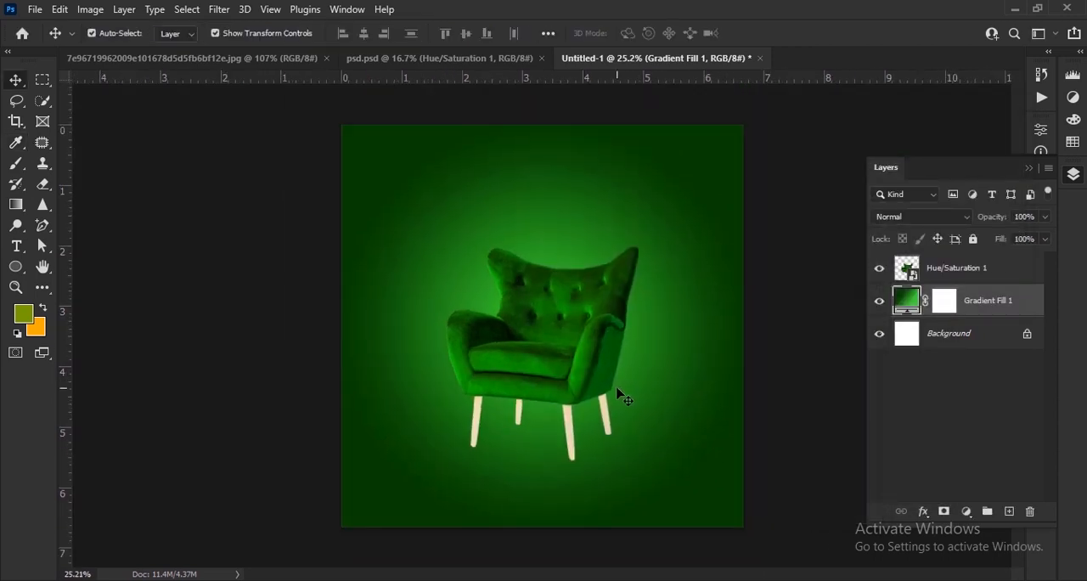
pyautogui.scroll(1, 586, 344)
pyautogui.moveTo(584, 346); pyautogui.dragTo(584, 355)
pyautogui.click(1010, 513)
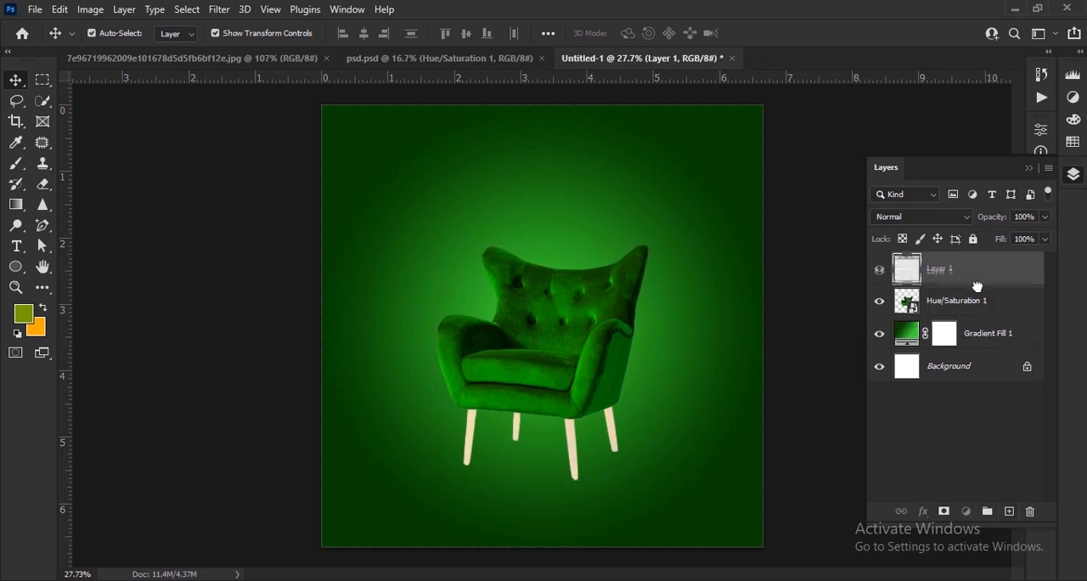
pyautogui.moveTo(978, 282); pyautogui.dragTo(975, 316)
# Step: Set the foreground color to black and choose the Brush tool for painting on the new layer
pyautogui.scroll(4, 593, 508)
pyautogui.click(24, 314)
pyautogui.click(533, 430)
pyautogui.click(894, 221)
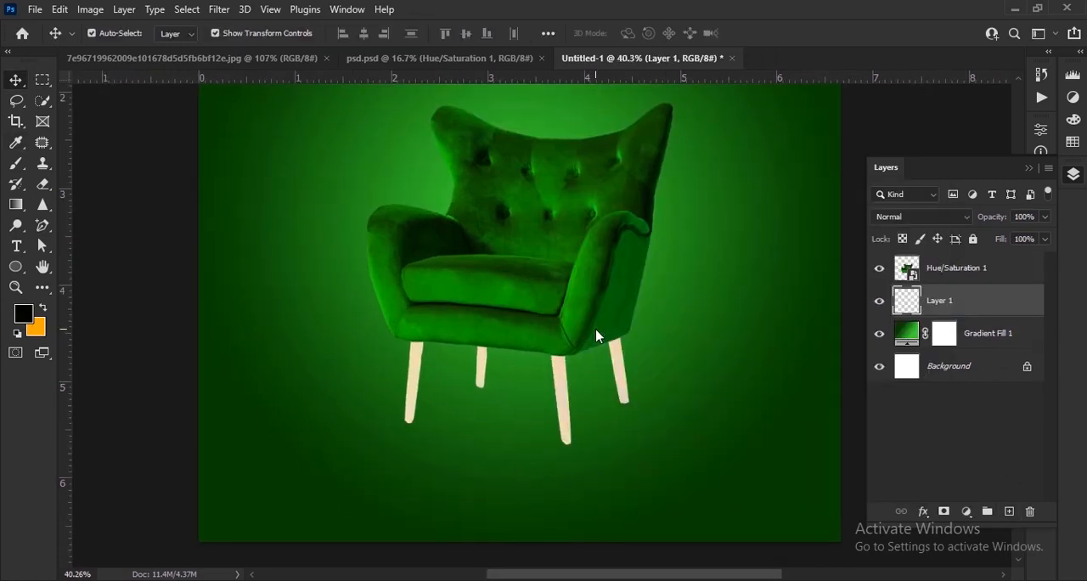
pyautogui.press('b')
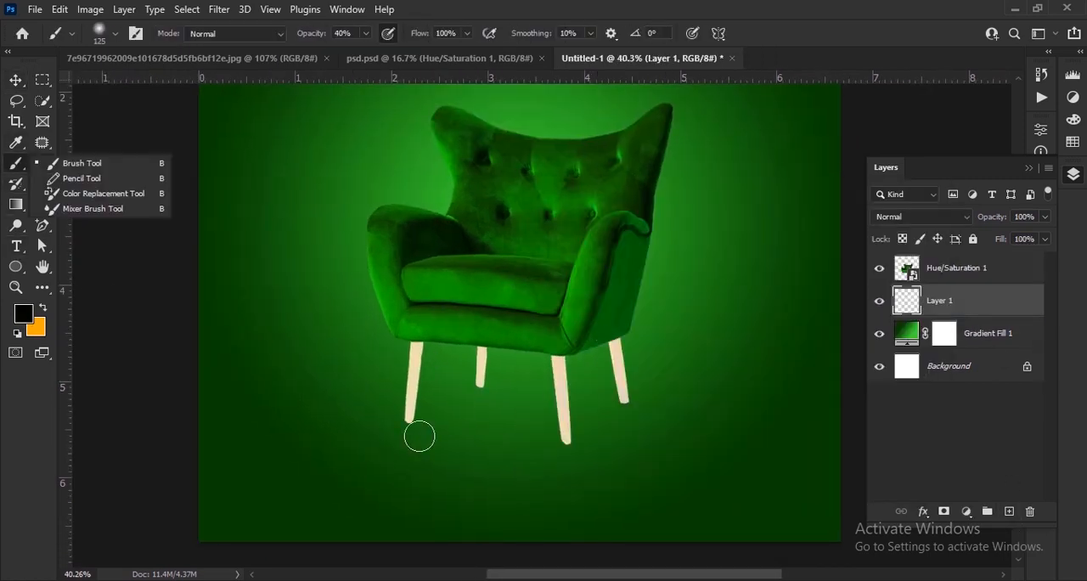
# Step: Flatten the 125 px soft brush tip into an ellipse angled at 21° and set its opacity to 56%
pyautogui.scroll(5, 414, 417)
pyautogui.rightClick(422, 420)
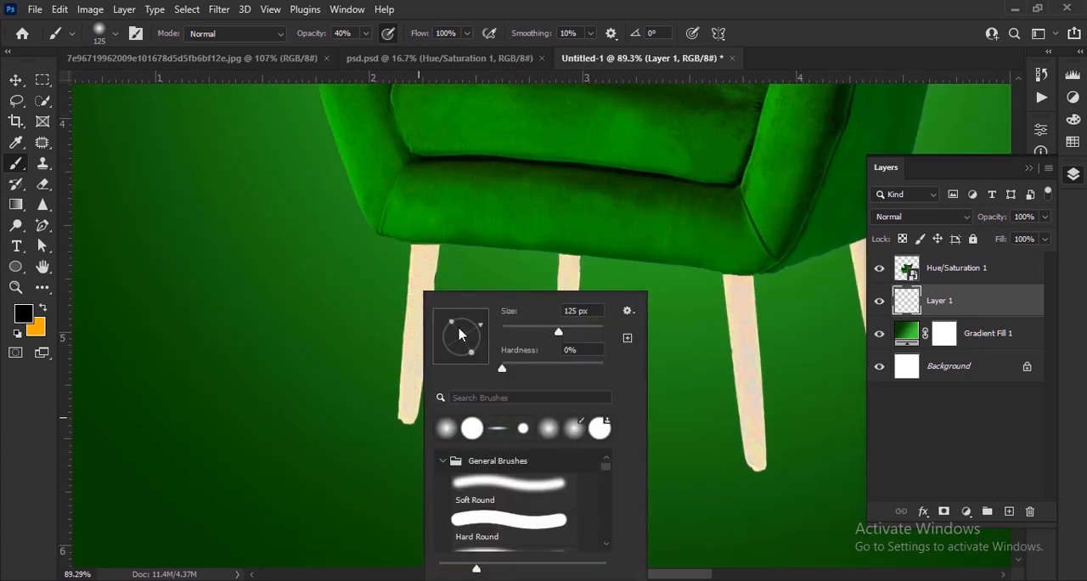
pyautogui.moveTo(311, 34); pyautogui.dragTo(315, 37)
pyautogui.rightClick(434, 404)
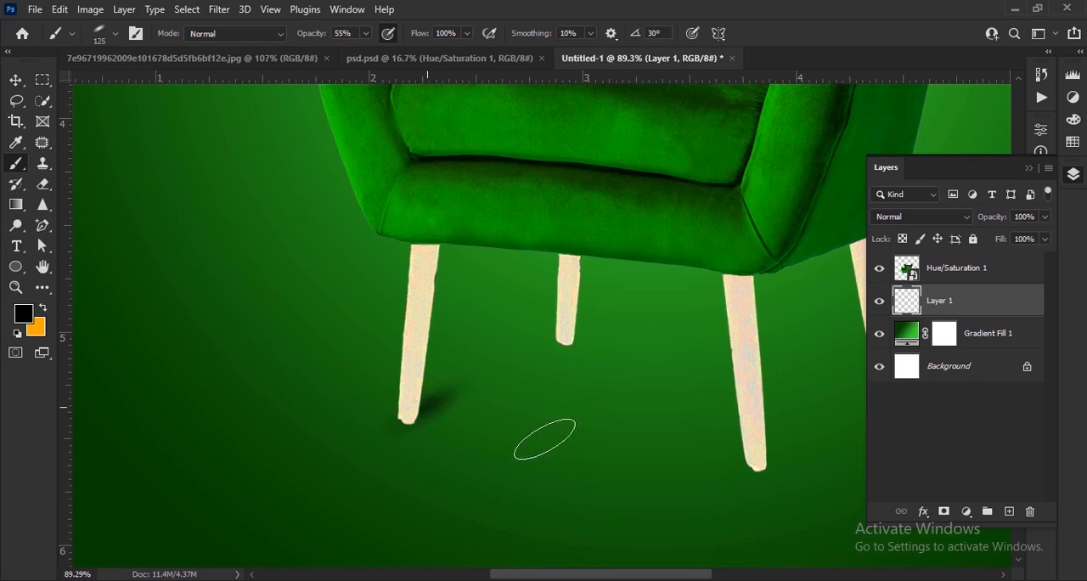
pyautogui.rightClick(453, 422)
pyautogui.moveTo(315, 36); pyautogui.dragTo(317, 37)
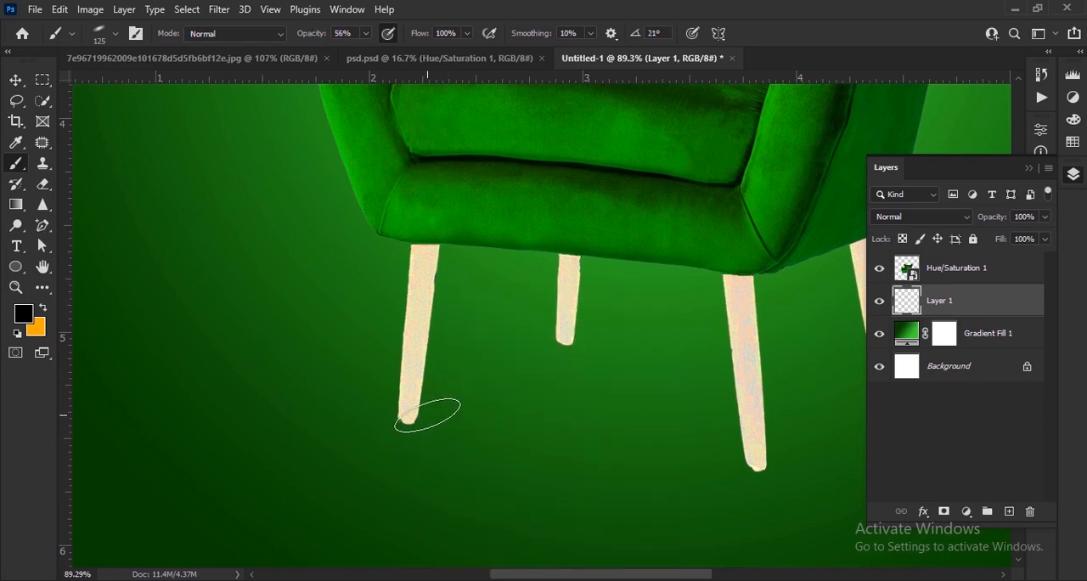
# Step: Paint a small slanted black shadow at the foot of each of the four chair legs
pyautogui.click(428, 414)
pyautogui.click(777, 459)
pyautogui.moveTo(801, 435); pyautogui.dragTo(605, 475)
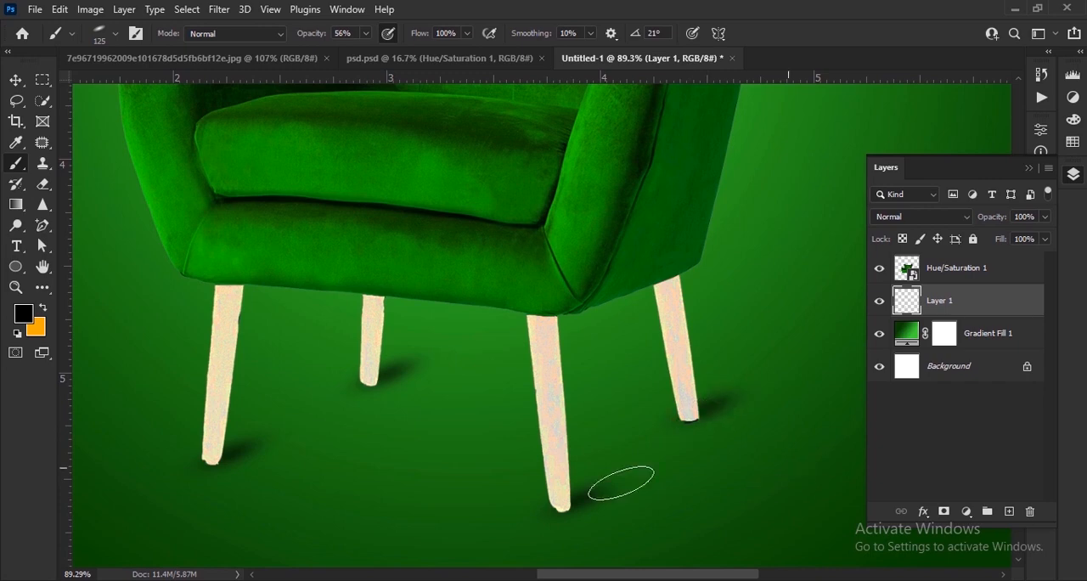
# Step: Paint a large soft black shadow between the chair legs on a new layer with a 200 px round brush
pyautogui.scroll(-10, 444, 473)
pyautogui.click(16, 163)
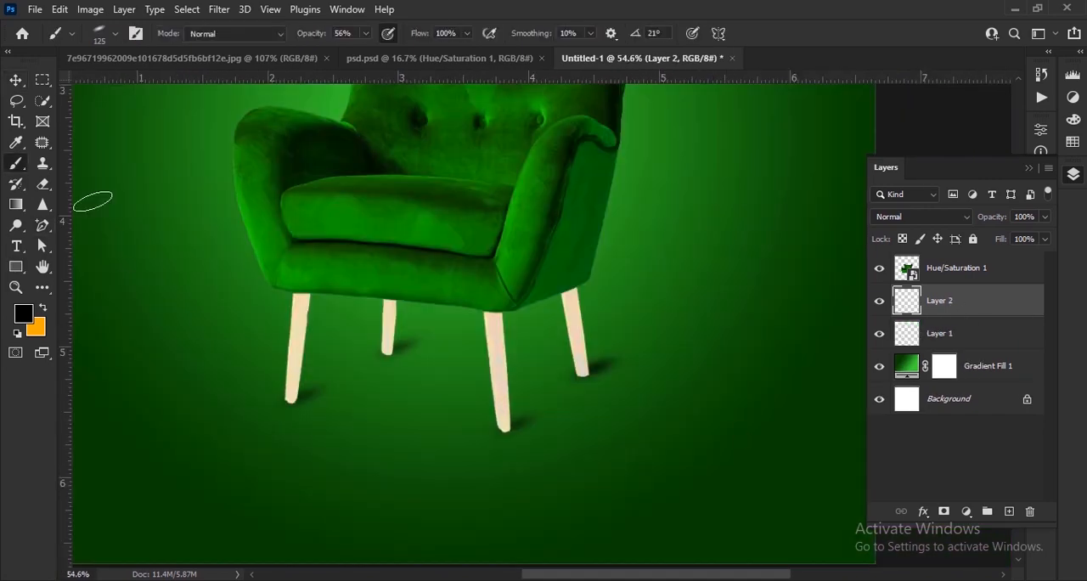
pyautogui.rightClick(314, 404)
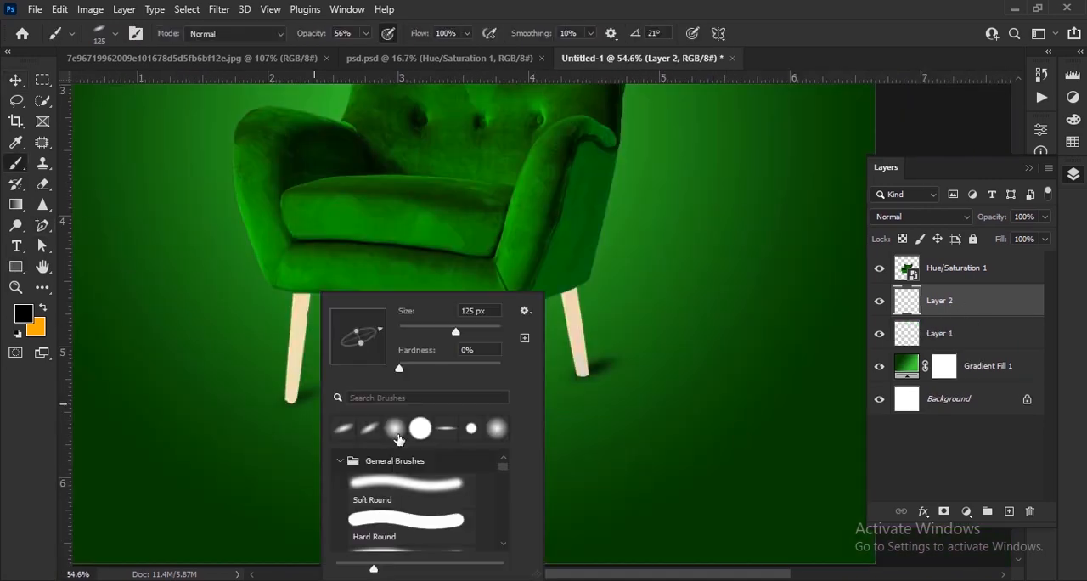
pyautogui.click(397, 433)
pyautogui.moveTo(312, 38); pyautogui.dragTo(326, 37)
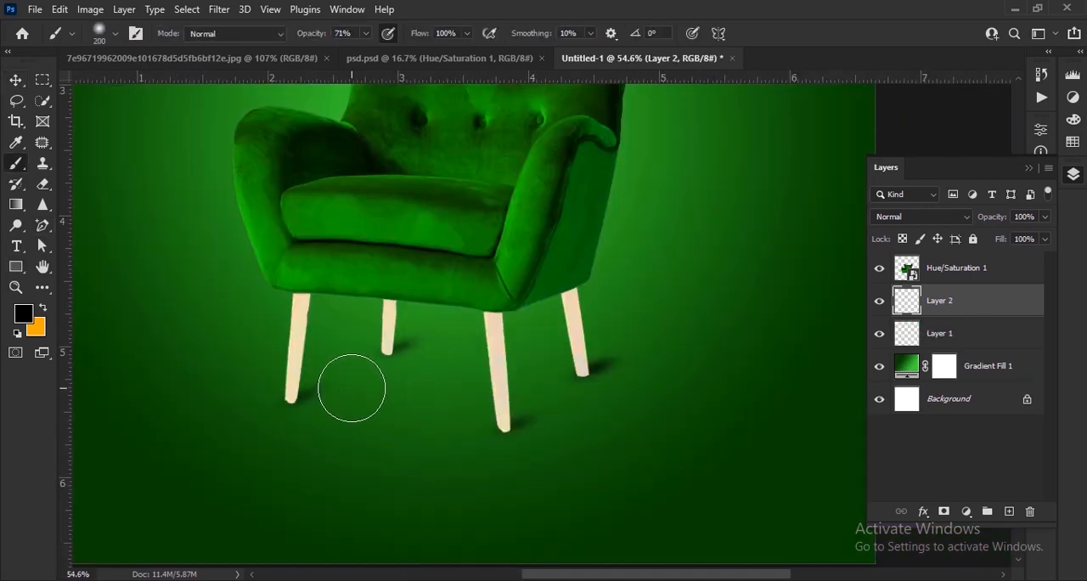
pyautogui.moveTo(364, 396)
pyautogui.mouseDown()
pyautogui.moveTo(443, 423)
pyautogui.moveTo(523, 408)
pyautogui.moveTo(560, 369)
pyautogui.moveTo(387, 342)
pyautogui.moveTo(389, 362)
pyautogui.moveTo(421, 370)
pyautogui.moveTo(439, 423)
pyautogui.mouseUp()
pyautogui.moveTo(482, 384); pyautogui.dragTo(488, 365)
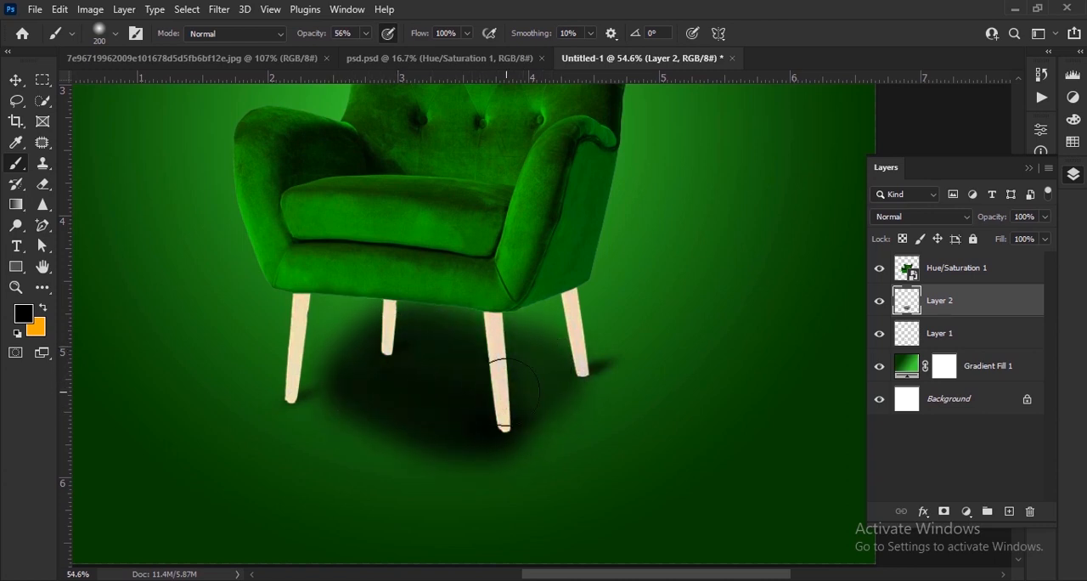
# Step: Flatten and resize the large shadow so it lies on the floor between the chair legs
pyautogui.hotkey('ctrl', 't')
pyautogui.moveTo(451, 262); pyautogui.dragTo(451, 326)
pyautogui.moveTo(622, 409); pyautogui.dragTo(606, 410)
pyautogui.moveTo(613, 506); pyautogui.dragTo(613, 507)
pyautogui.moveTo(475, 399); pyautogui.dragTo(474, 382)
pyautogui.moveTo(603, 309); pyautogui.dragTo(607, 309)
pyautogui.click(790, 33)
# Step: Set the large shadow layer's opacity to 75%
pyautogui.moveTo(994, 217); pyautogui.dragTo(973, 227)
pyautogui.scroll(-10, 659, 451)
pyautogui.click(712, 464)
pyautogui.scroll(6, 712, 465)
pyautogui.click(586, 503)
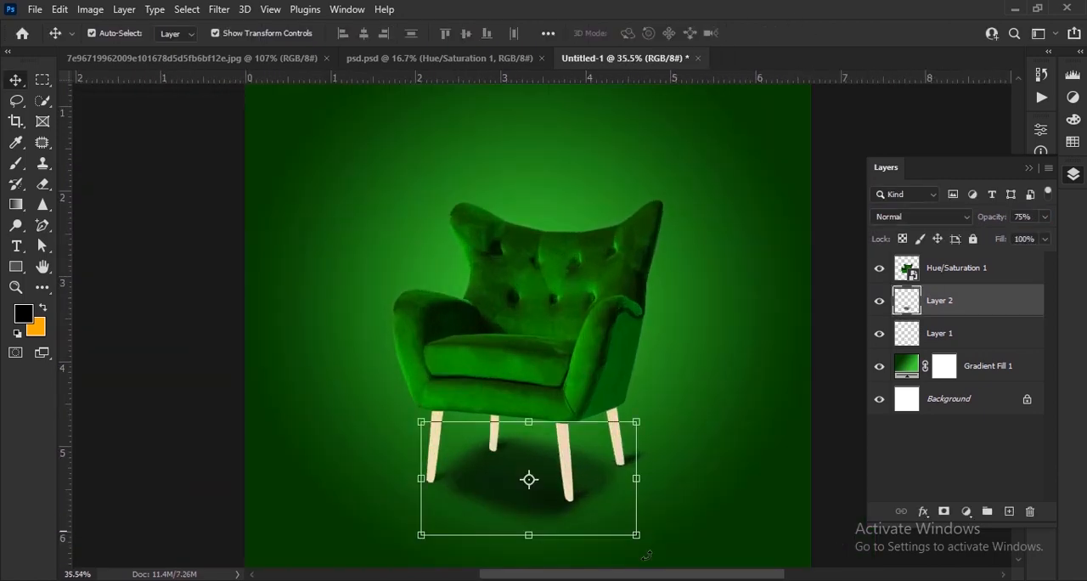
# Step: Apply a Box Blur with a 50-pixel radius to the large shadow
pyautogui.click(219, 9)
pyautogui.moveTo(265, 231)
pyautogui.click(445, 274)
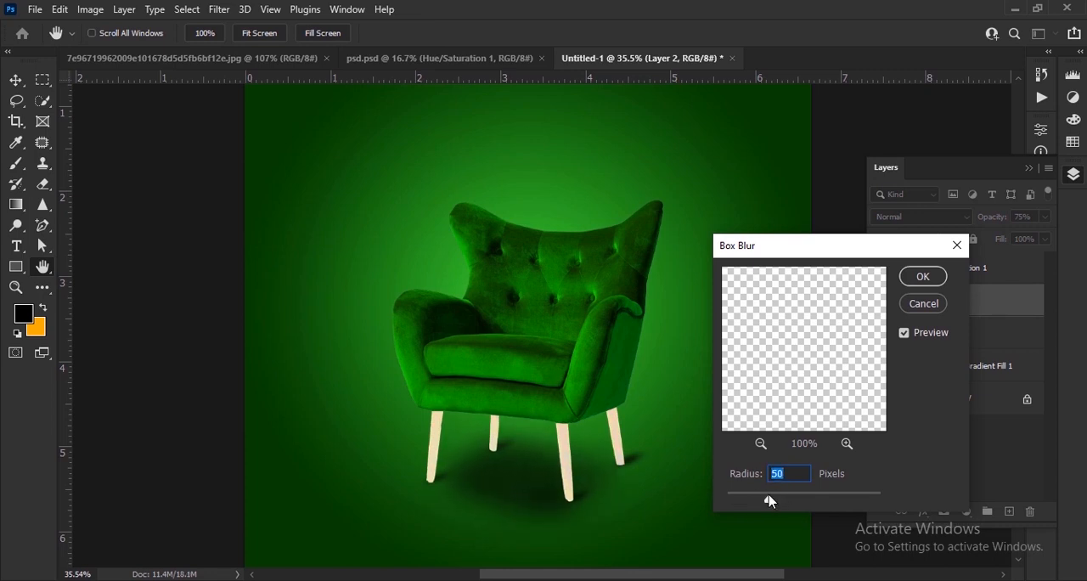
pyautogui.click(930, 280)
# Step: Lower the opacity of the blurred shadow beneath the chair further
pyautogui.scroll(-7, 624, 425)
pyautogui.click(685, 463)
pyautogui.click(516, 434)
pyautogui.moveTo(995, 222); pyautogui.dragTo(987, 234)
pyautogui.click(976, 333)
pyautogui.click(756, 459)
pyautogui.scroll(2, 755, 457)
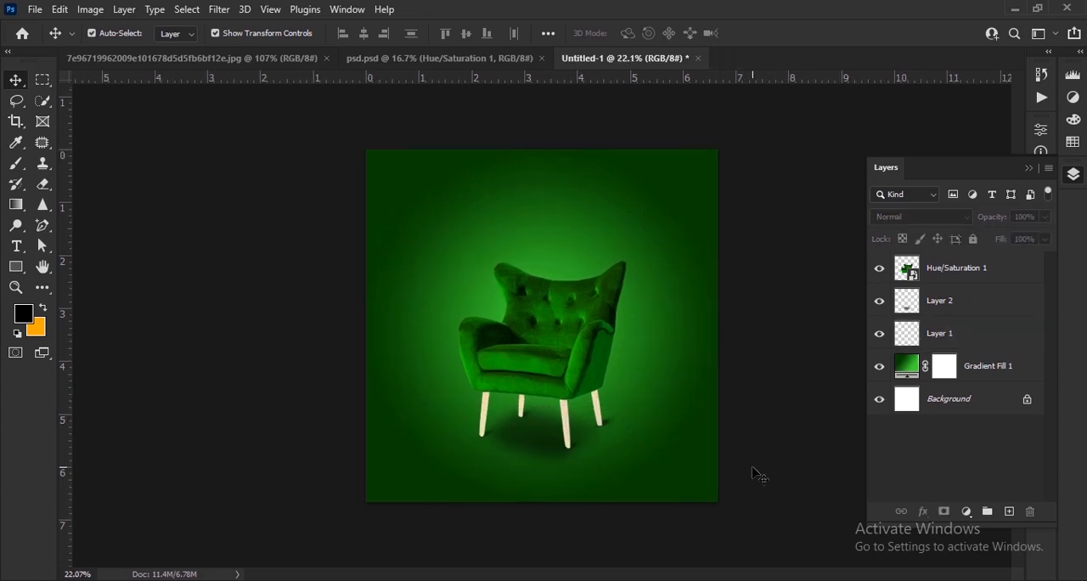
# Step: Bring the white and yellow three-stroke accent graphic from psd.psd into the chair design
pyautogui.click(437, 57)
pyautogui.moveTo(583, 303); pyautogui.dragTo(458, 289)
pyautogui.scroll(6, 478, 322)
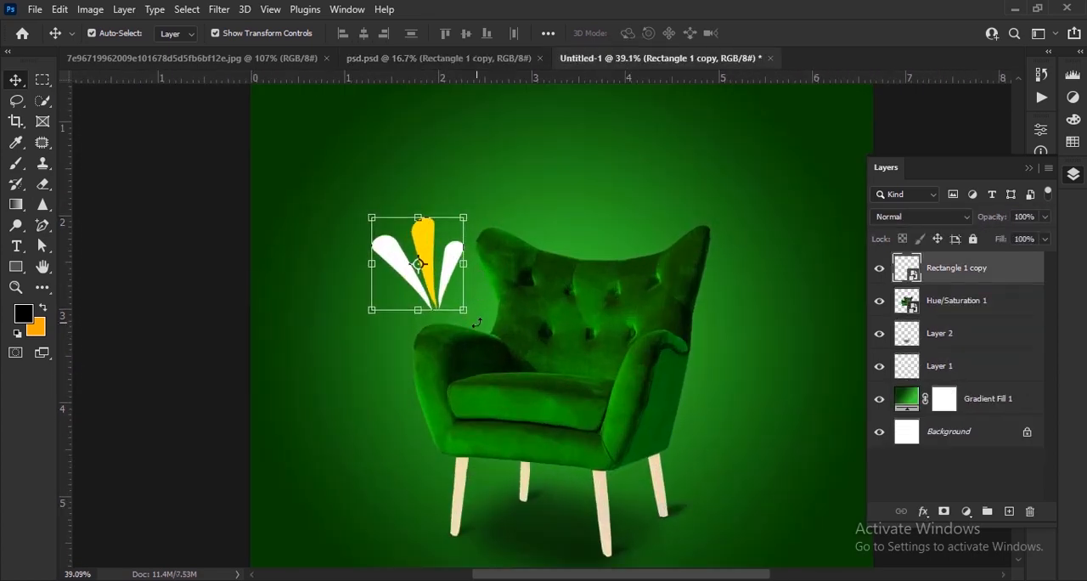
# Step: Shrink and rotate the accent graphic so it fans outward beside the chair's upper left corner
pyautogui.moveTo(477, 323); pyautogui.dragTo(448, 271)
pyautogui.press('Return')
pyautogui.scroll(4, 481, 216)
pyautogui.moveTo(391, 295); pyautogui.dragTo(422, 283)
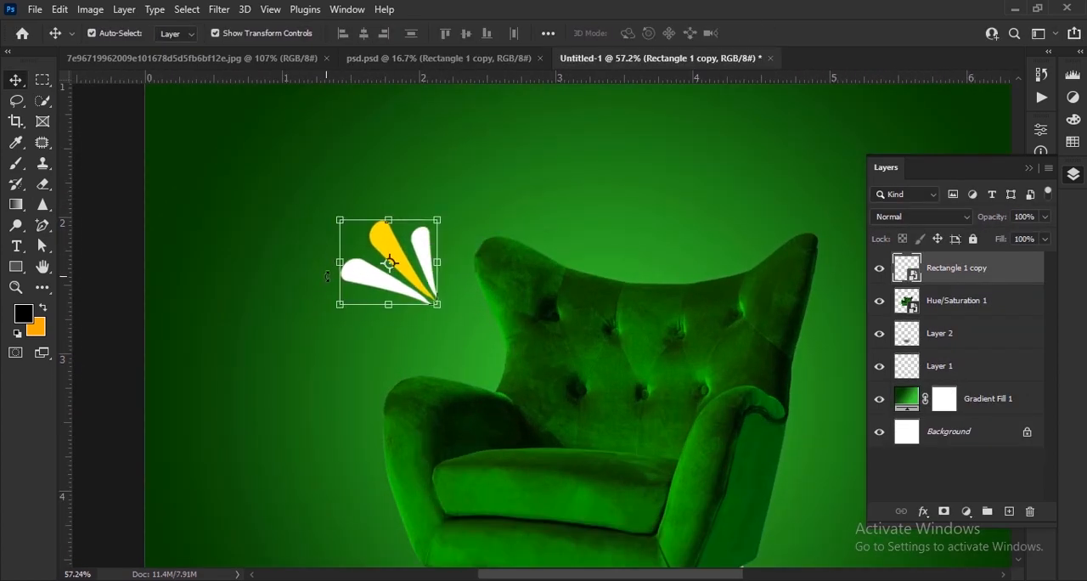
pyautogui.moveTo(327, 276); pyautogui.dragTo(330, 289)
pyautogui.moveTo(389, 337); pyautogui.dragTo(392, 315)
pyautogui.click(762, 34)
pyautogui.moveTo(409, 259); pyautogui.dragTo(405, 259)
# Step: Duplicate the accent graphic to the chair's upper right corner and rotate the copy to fan outward
pyautogui.moveTo(663, 317); pyautogui.dragTo(517, 265)
pyautogui.moveTo(257, 209); pyautogui.dragTo(729, 242)
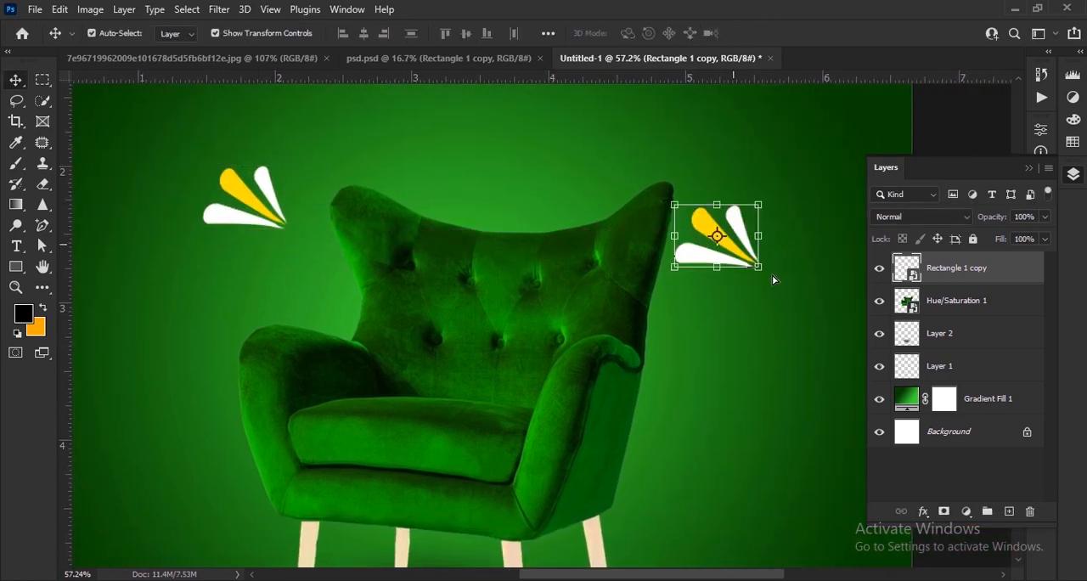
pyautogui.hotkey('ctrl', 't')
pyautogui.moveTo(772, 281); pyautogui.dragTo(696, 287)
pyautogui.moveTo(739, 249); pyautogui.dragTo(830, 260)
pyautogui.moveTo(775, 225); pyautogui.dragTo(769, 227)
pyautogui.press('Return')
pyautogui.hotkey('ctrl', '0')
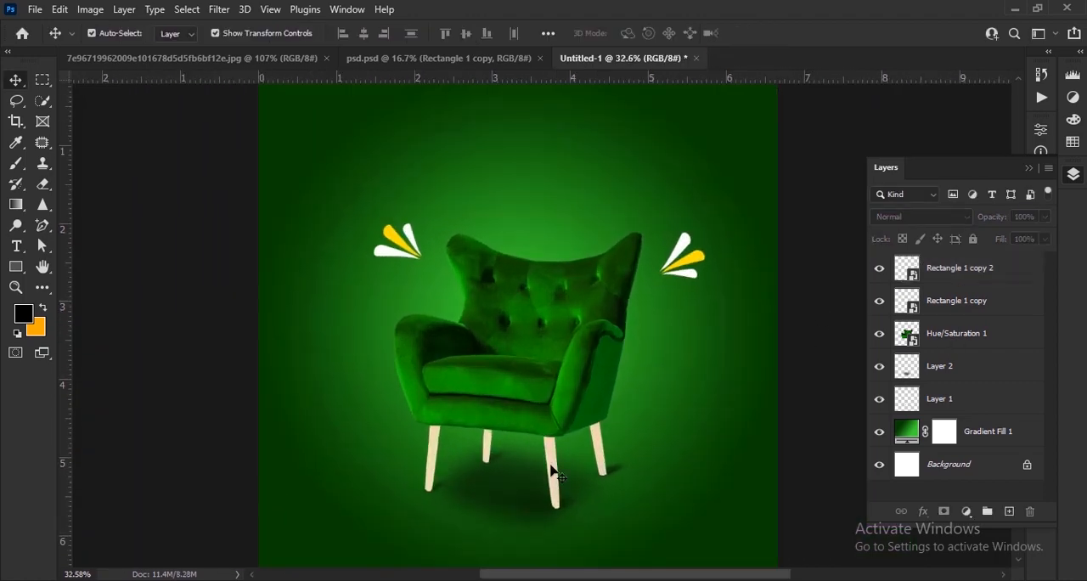
# Step: Choose the Ellipse tool and set its fill to green #2caa22, sampled from the background
pyautogui.click(12, 271)
pyautogui.rightClick(12, 272)
pyautogui.click(68, 282)
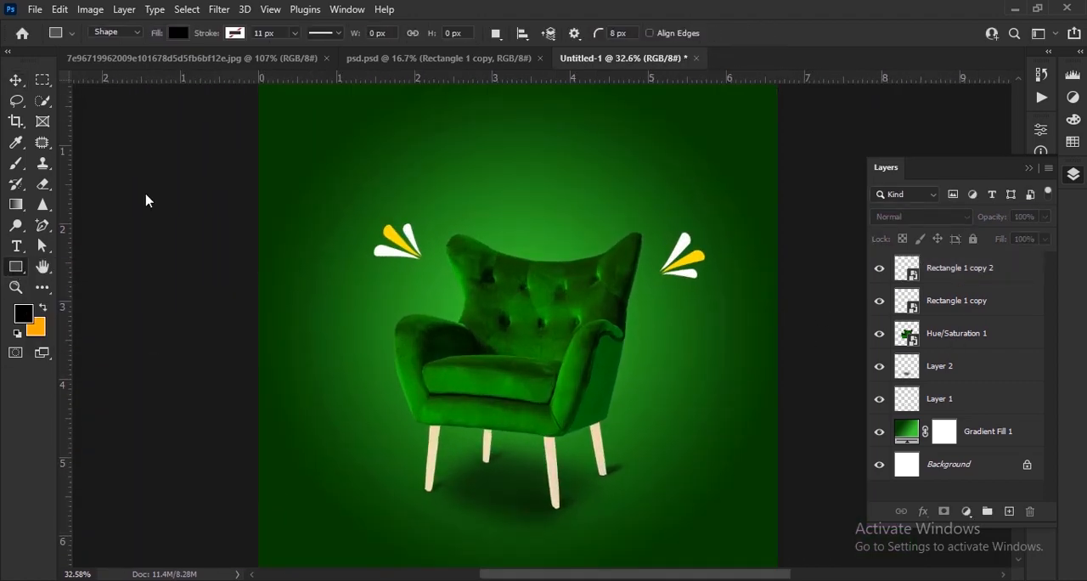
pyautogui.click(177, 34)
pyautogui.click(277, 64)
pyautogui.click(507, 238)
pyautogui.click(895, 221)
pyautogui.click(343, 207)
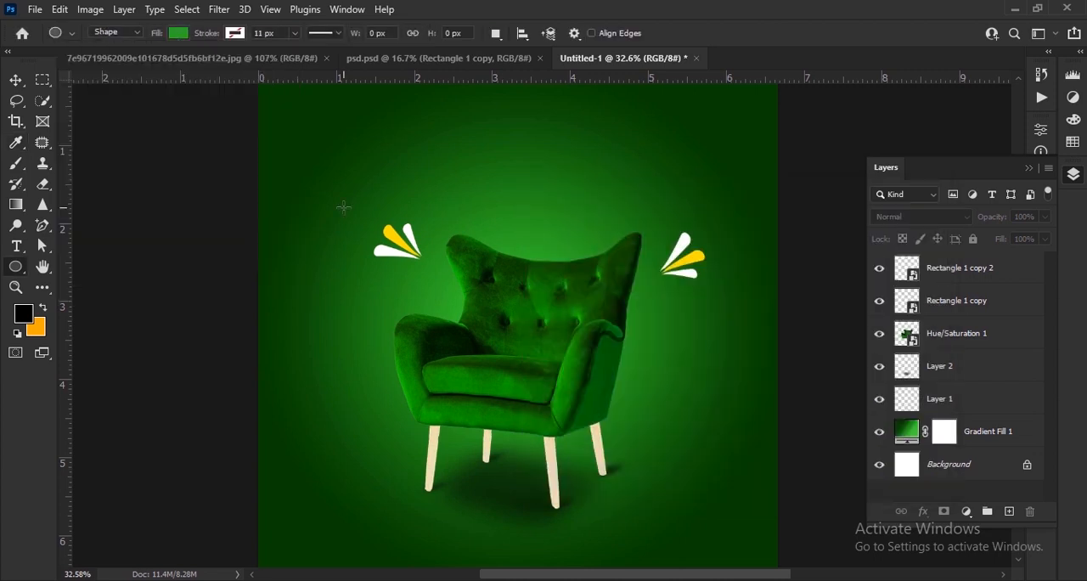
# Step: Draw a circle about 5.07 in wide centered around the chair and stack its layer just above the gradient fill
pyautogui.moveTo(609, 502); pyautogui.dragTo(706, 281)
pyautogui.press('v')
pyautogui.moveTo(672, 346); pyautogui.dragTo(643, 357)
pyautogui.moveTo(708, 457); pyautogui.dragTo(736, 485)
pyautogui.moveTo(678, 380); pyautogui.dragTo(669, 380)
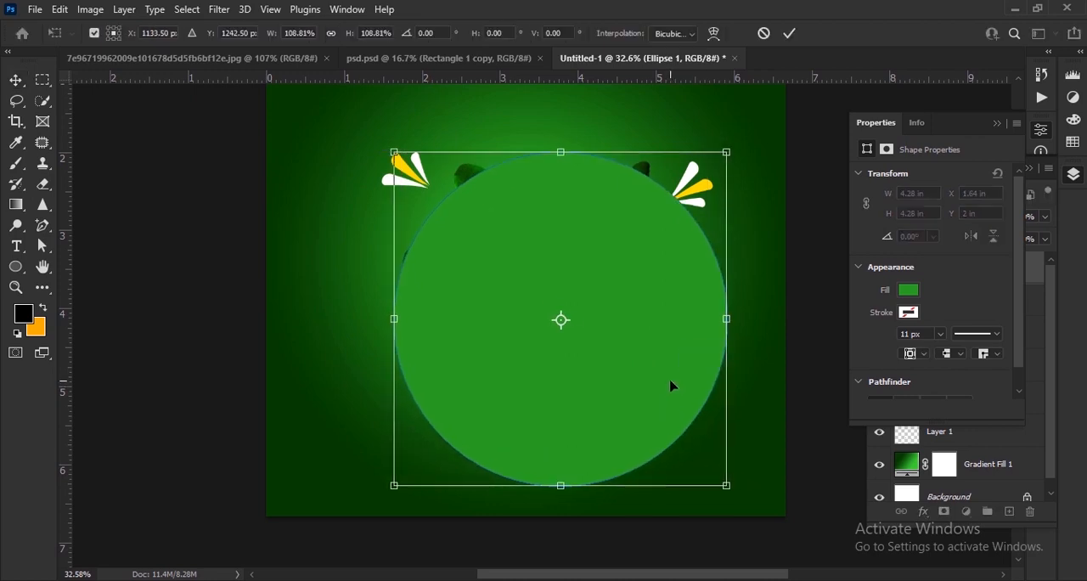
pyautogui.scroll(-2, 670, 381)
pyautogui.moveTo(435, 238); pyautogui.dragTo(382, 189)
pyautogui.moveTo(624, 384); pyautogui.dragTo(636, 403)
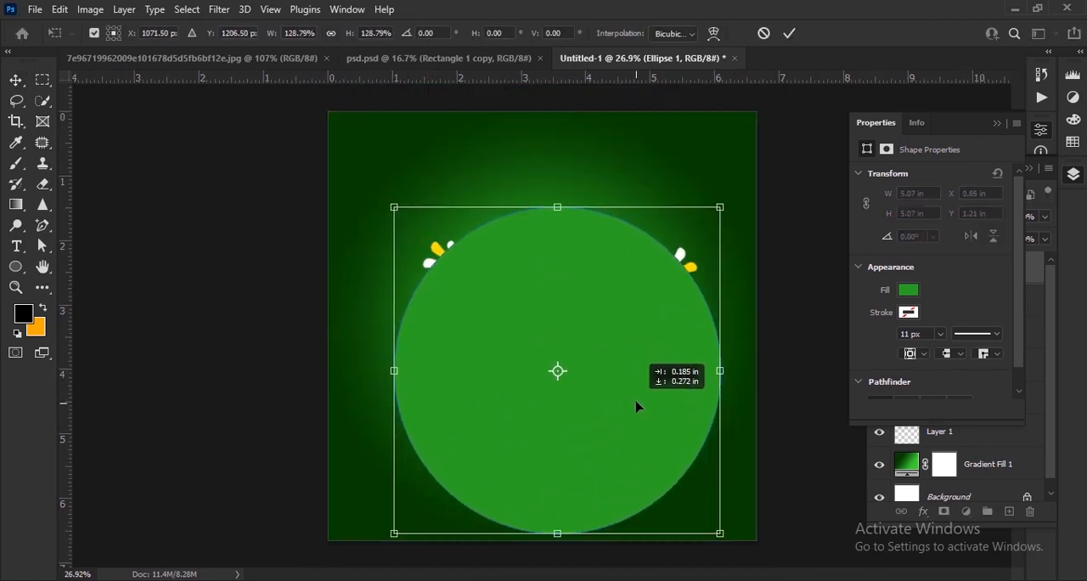
pyautogui.click(789, 34)
pyautogui.moveTo(971, 281); pyautogui.dragTo(968, 447)
# Step: Darken the circle's fill color to #146c0c
pyautogui.doubleClick(913, 443)
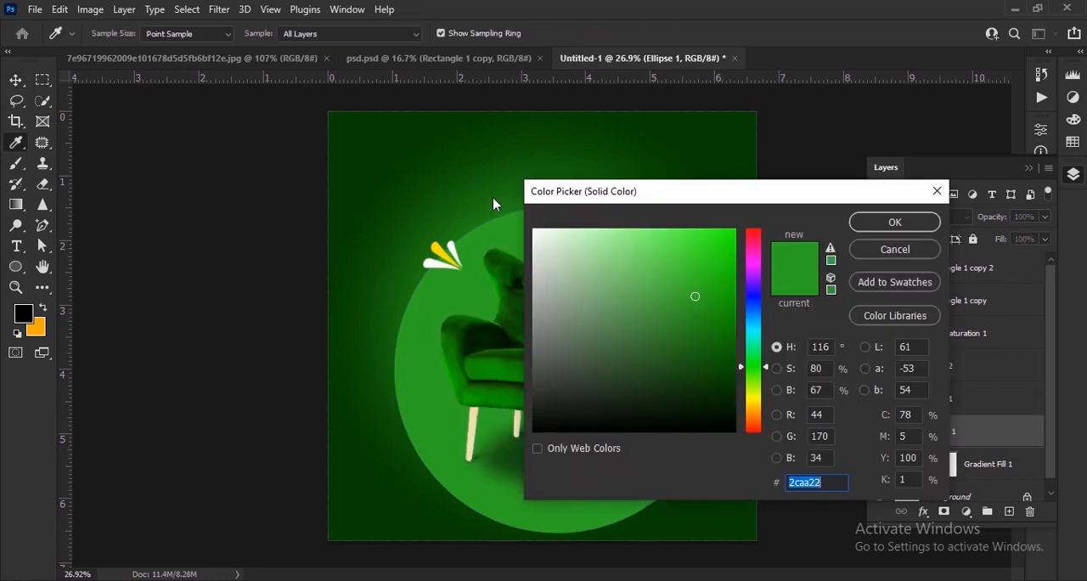
pyautogui.click(704, 332)
pyautogui.click(721, 306)
pyautogui.click(716, 340)
pyautogui.click(713, 342)
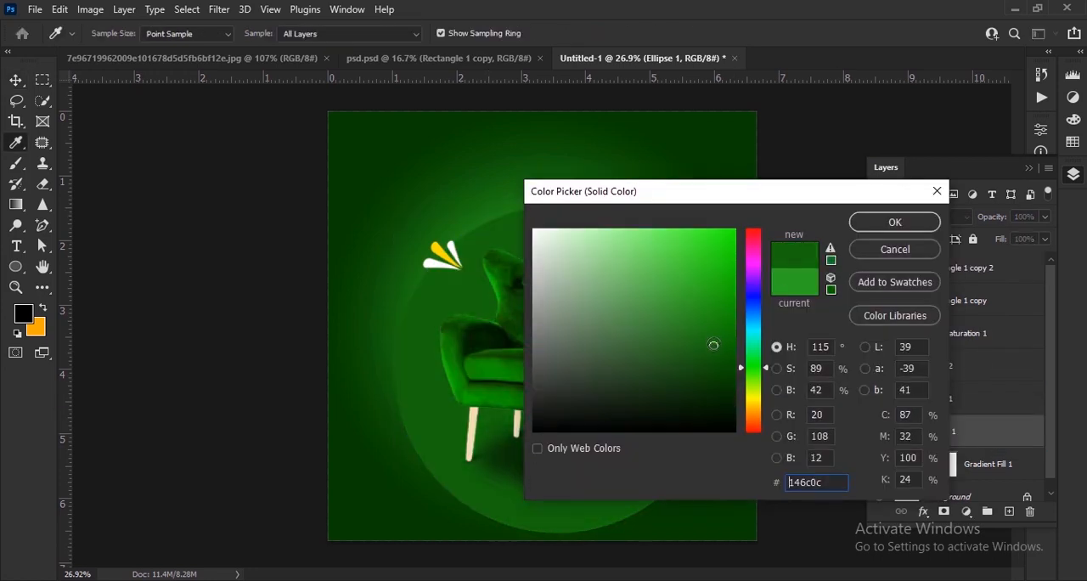
pyautogui.click(895, 221)
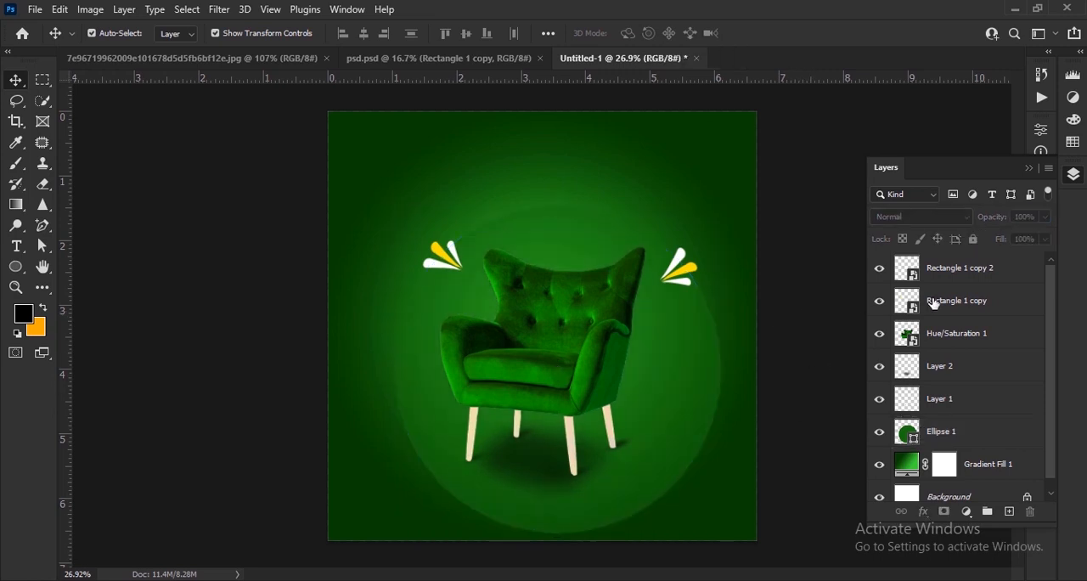
# Step: Duplicate the circle with an offset toward the lower right and set both circles to 35% opacity
pyautogui.click(798, 412)
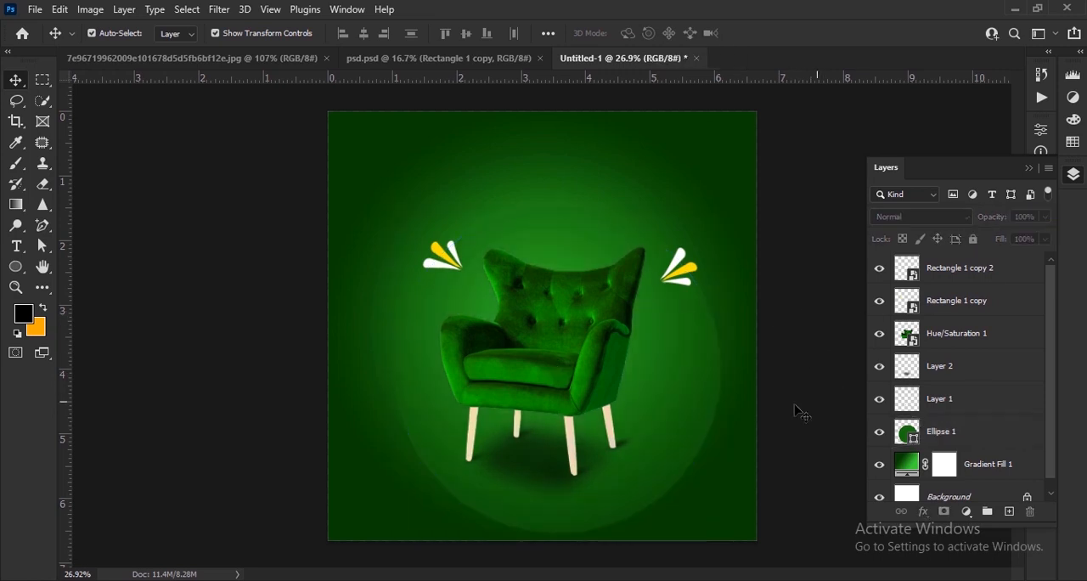
pyautogui.click(669, 435)
pyautogui.moveTo(641, 418)
pyautogui.mouseDown()
pyautogui.moveTo(669, 411)
pyautogui.moveTo(664, 419)
pyautogui.moveTo(798, 450)
pyautogui.moveTo(740, 441)
pyautogui.moveTo(735, 451)
pyautogui.mouseUp()
pyautogui.click(805, 431)
pyautogui.click(731, 415)
# Step: Try to rasterize both selected circle layers for use with the Eraser tool
pyautogui.press('e')
pyautogui.click(535, 242)
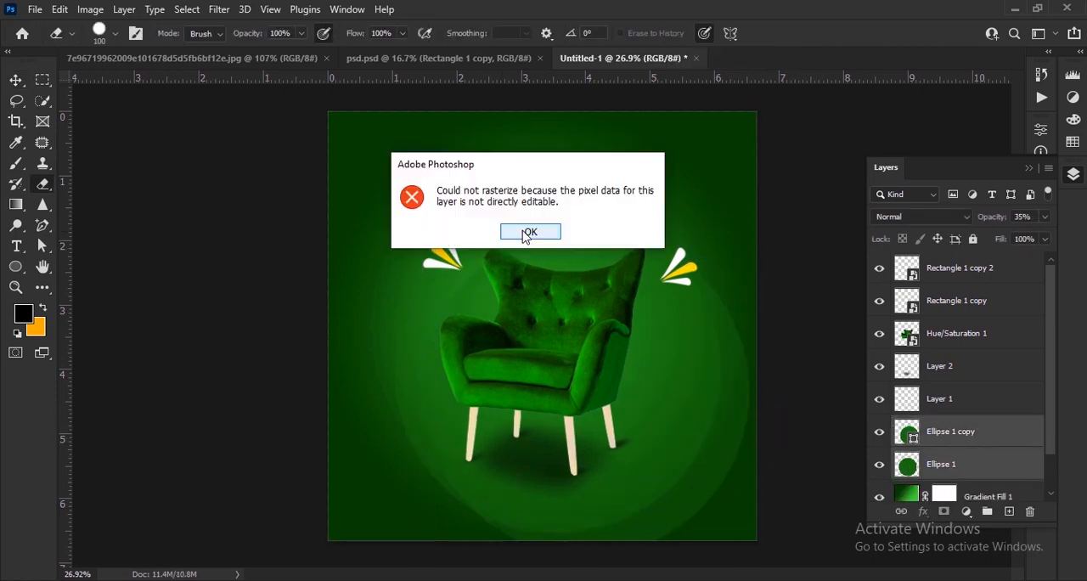
pyautogui.click(529, 231)
pyautogui.press('v')
# Step: Rasterize the circle copy and fade its upper left part with a 500 px soft eraser at 80% opacity
pyautogui.click(951, 433)
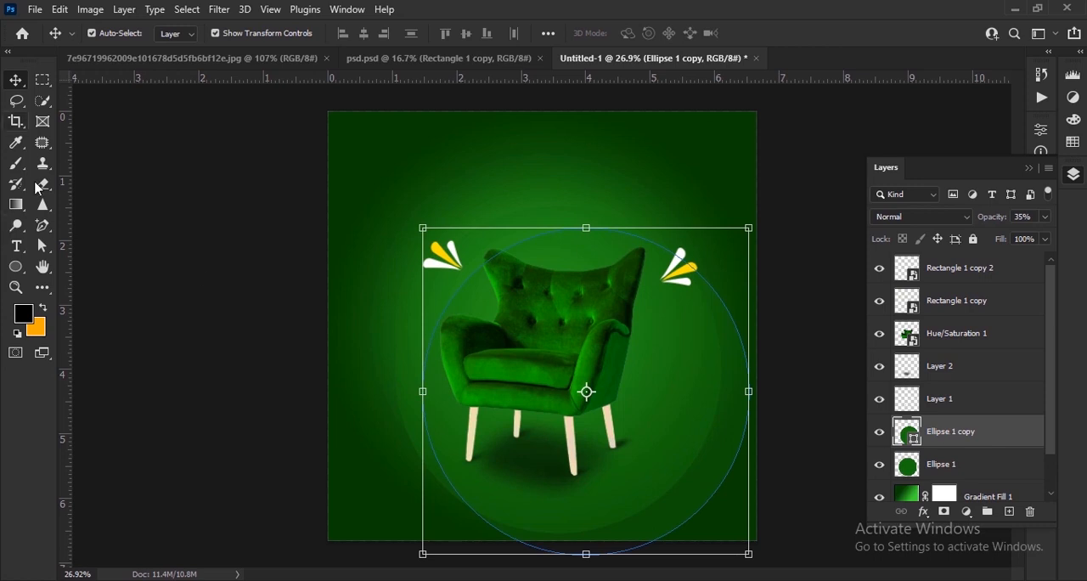
pyautogui.click(38, 189)
pyautogui.click(535, 236)
pyautogui.click(535, 228)
pyautogui.rightClick(533, 226)
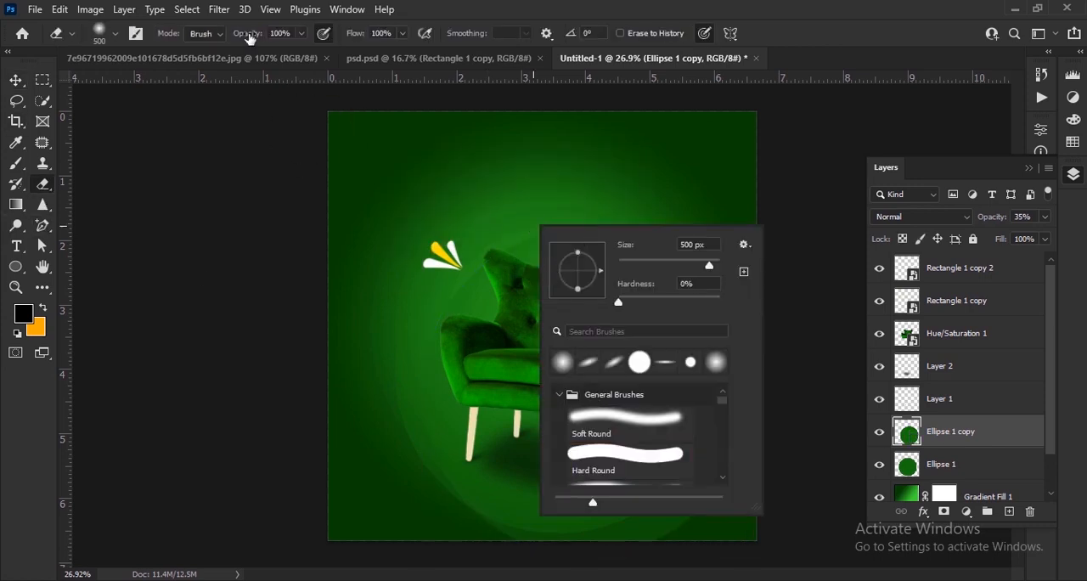
pyautogui.moveTo(249, 38); pyautogui.dragTo(233, 38)
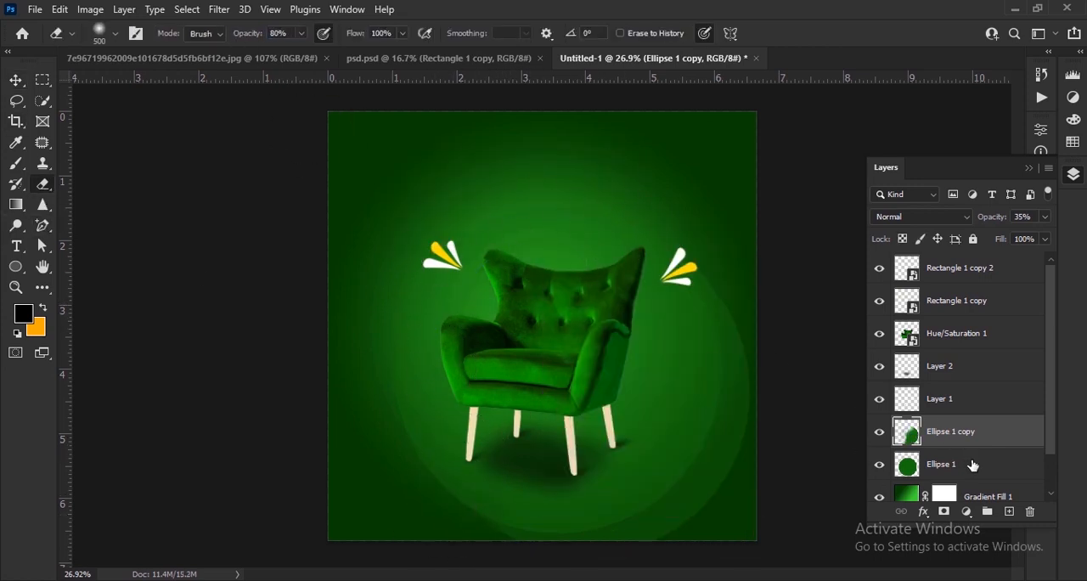
# Step: Erase the original circle's left side, and soften the copy's lower edge with the eraser at 44% opacity
pyautogui.click(973, 465)
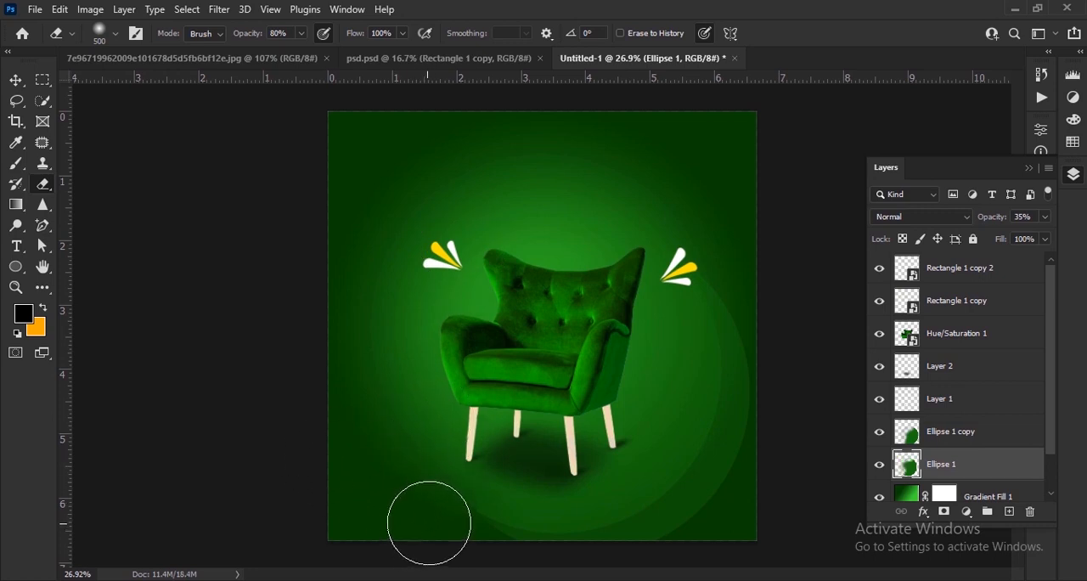
pyautogui.hotkey('alt', ']')
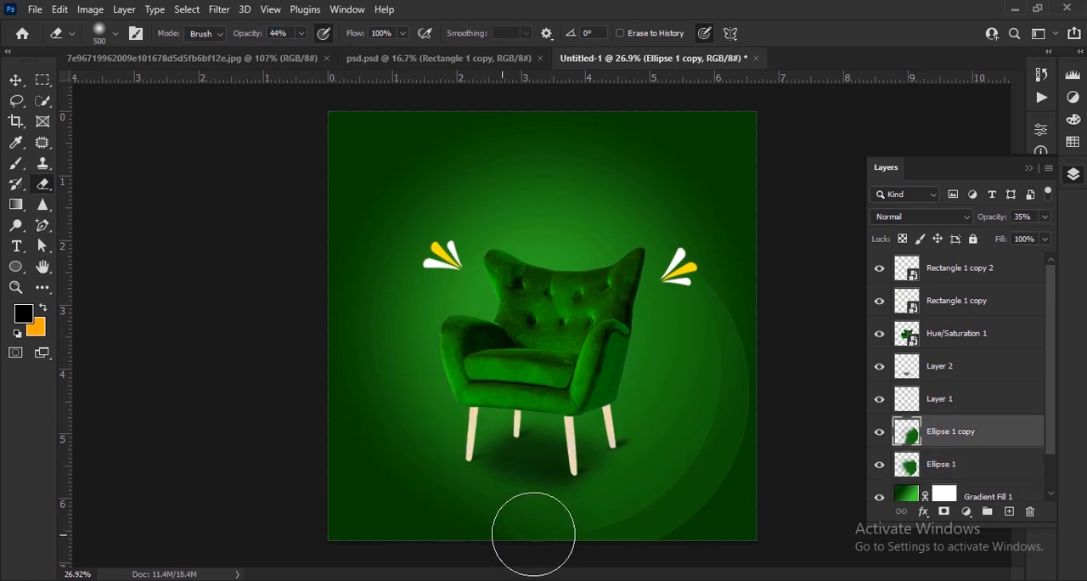
# Step: Bring the white blob shape from psd.psd into the Untitled-1 design and place it to the right of the armchair's seat
pyautogui.press('v')
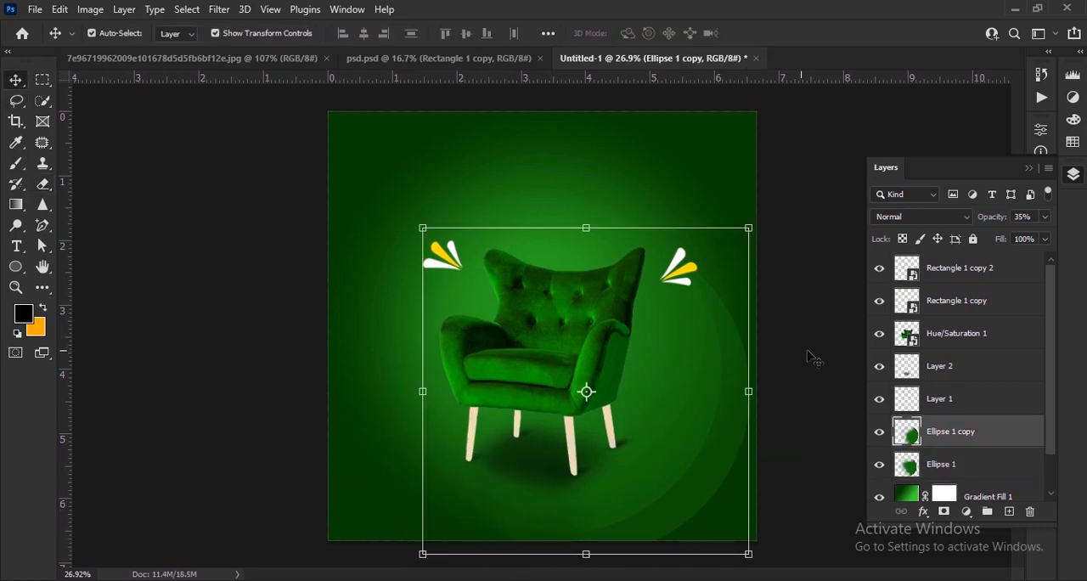
pyautogui.click(846, 370)
pyautogui.scroll(1, 848, 371)
pyautogui.scroll(-1, 848, 372)
pyautogui.hotkey('ctrl', 'shift', 'Tab')
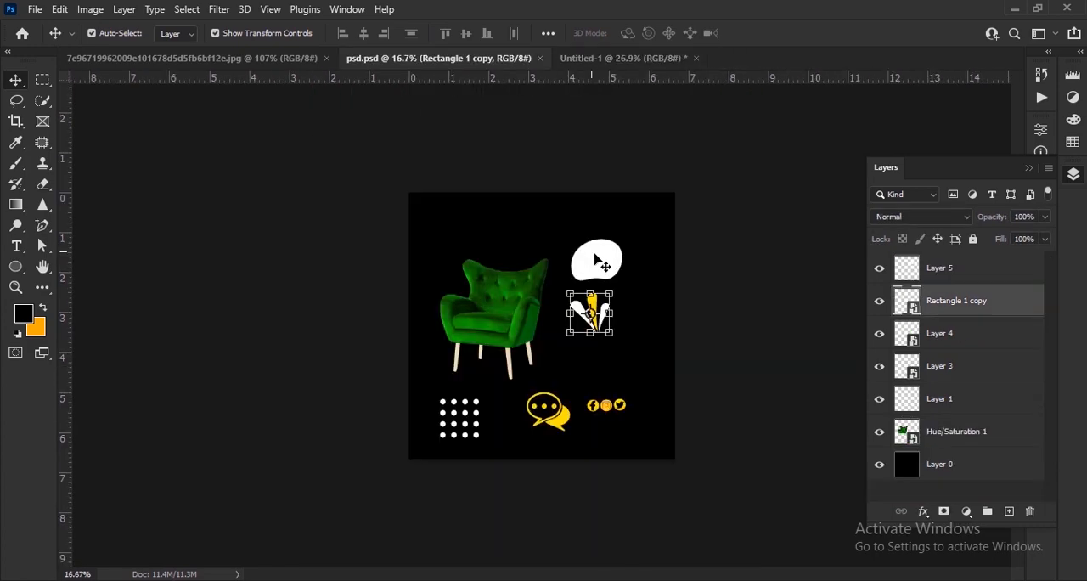
pyautogui.moveTo(602, 266); pyautogui.dragTo(648, 408)
pyautogui.scroll(3, 623, 415)
pyautogui.click(764, 365)
pyautogui.scroll(-3, 656, 358)
pyautogui.scroll(3, 667, 408)
pyautogui.scroll(-2, 669, 409)
pyautogui.scroll(3, 660, 392)
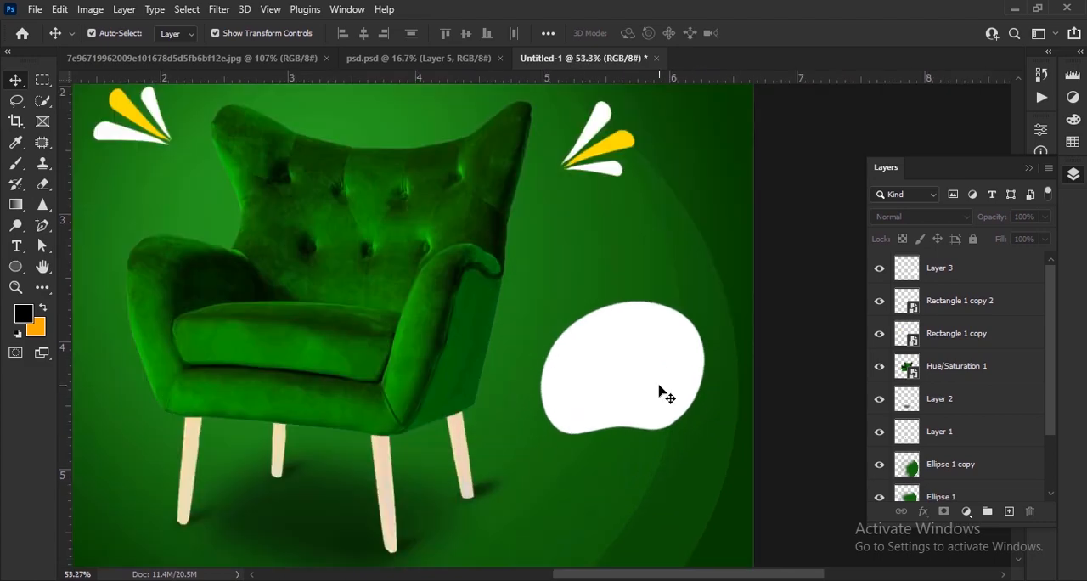
# Step: Add the text "50%" in Franklin Gothic Demi at 48 pt and place it on the upper part of the white blob
pyautogui.press('t')
pyautogui.click(229, 33)
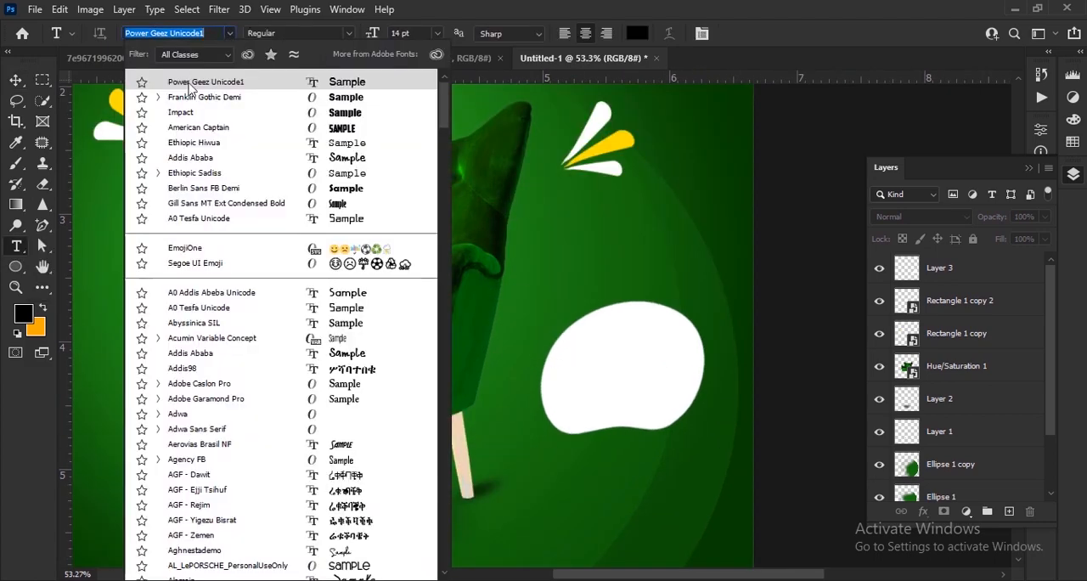
pyautogui.click(200, 97)
pyautogui.scroll(2, 634, 375)
pyautogui.click(584, 363)
pyautogui.write('50')
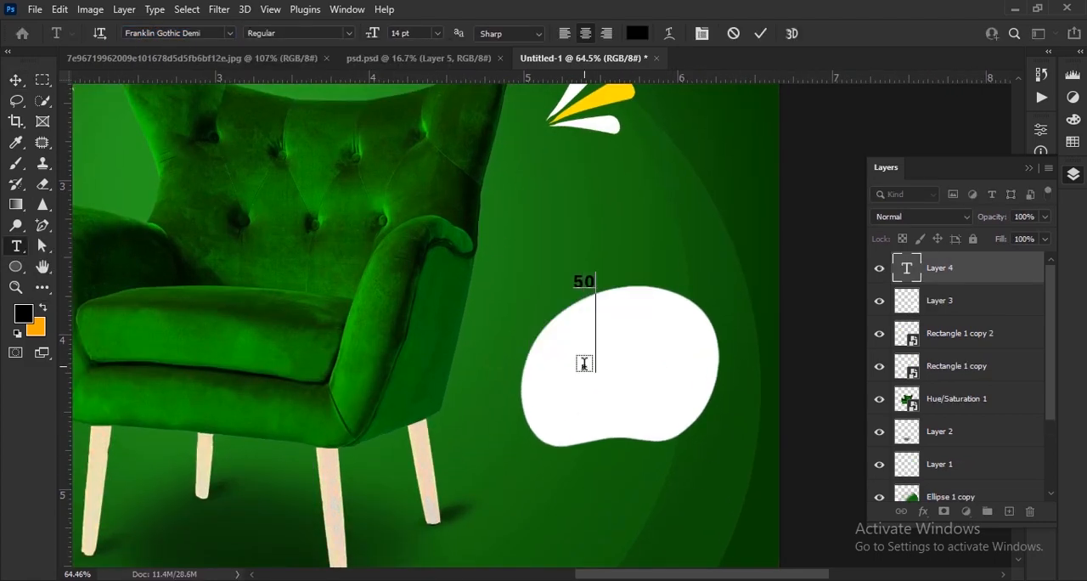
pyautogui.click(760, 33)
pyautogui.moveTo(388, 36); pyautogui.dragTo(401, 36)
pyautogui.press('v')
pyautogui.moveTo(584, 281); pyautogui.dragTo(637, 357)
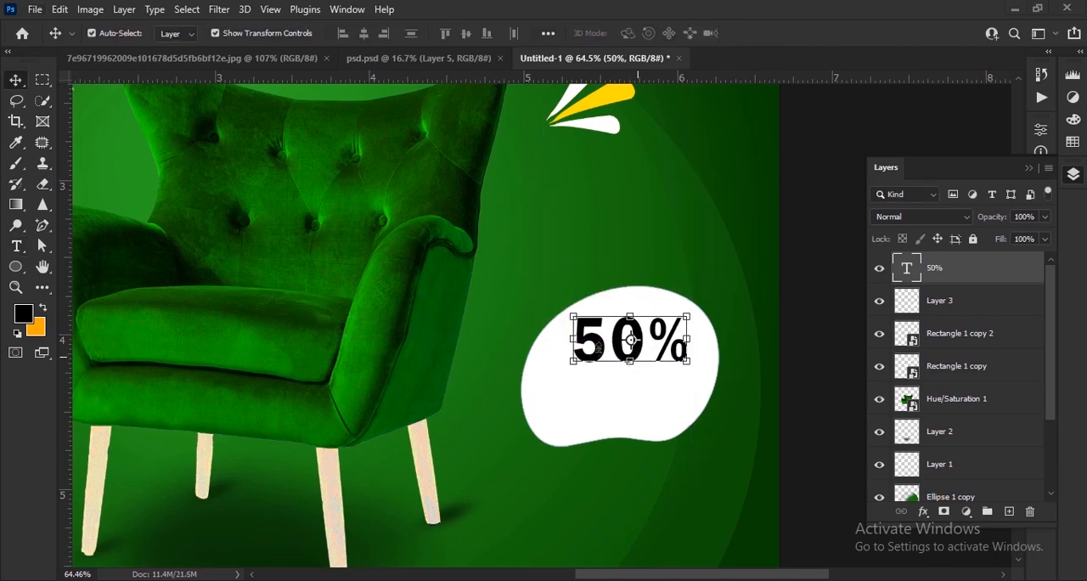
# Step: Duplicate the 50% text directly below itself and replace the copy's wording with "OFF"
pyautogui.scroll(3, 601, 399)
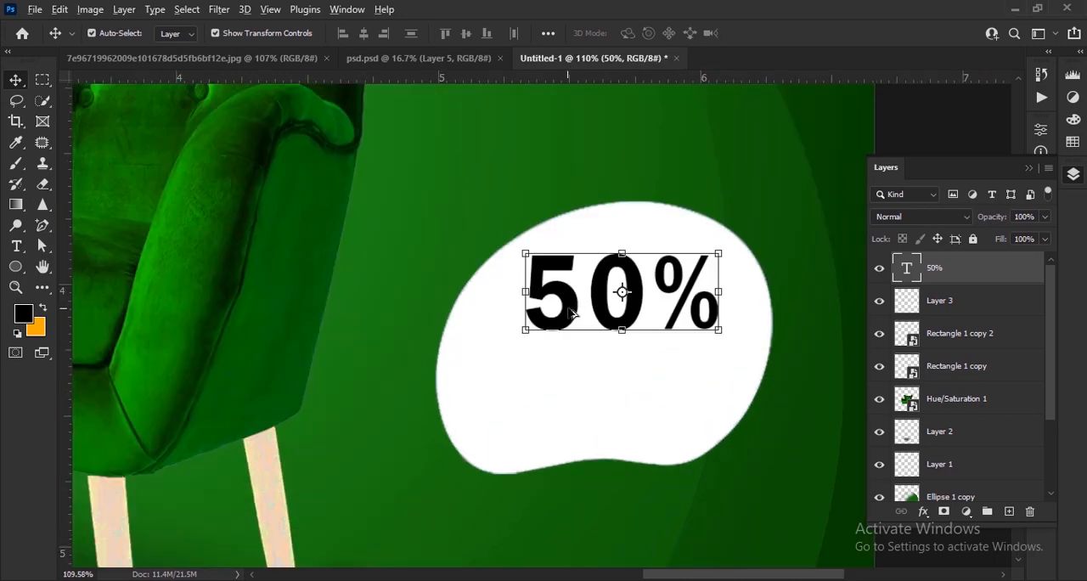
pyautogui.moveTo(626, 296); pyautogui.dragTo(577, 391)
pyautogui.press('t')
pyautogui.click(684, 393)
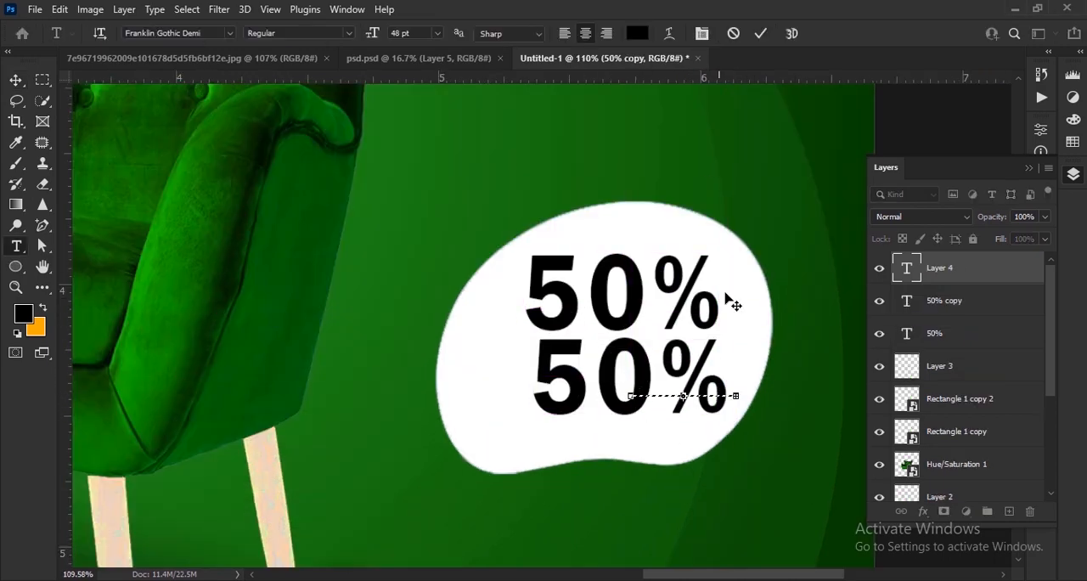
pyautogui.press('Escape')
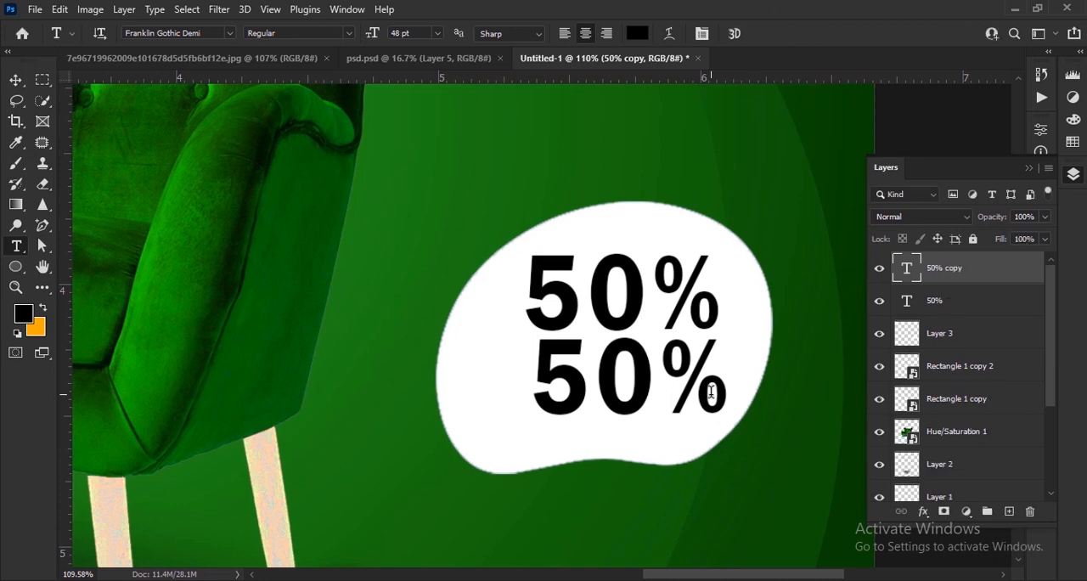
pyautogui.click(714, 391)
pyautogui.hotkey('ctrl', 'a')
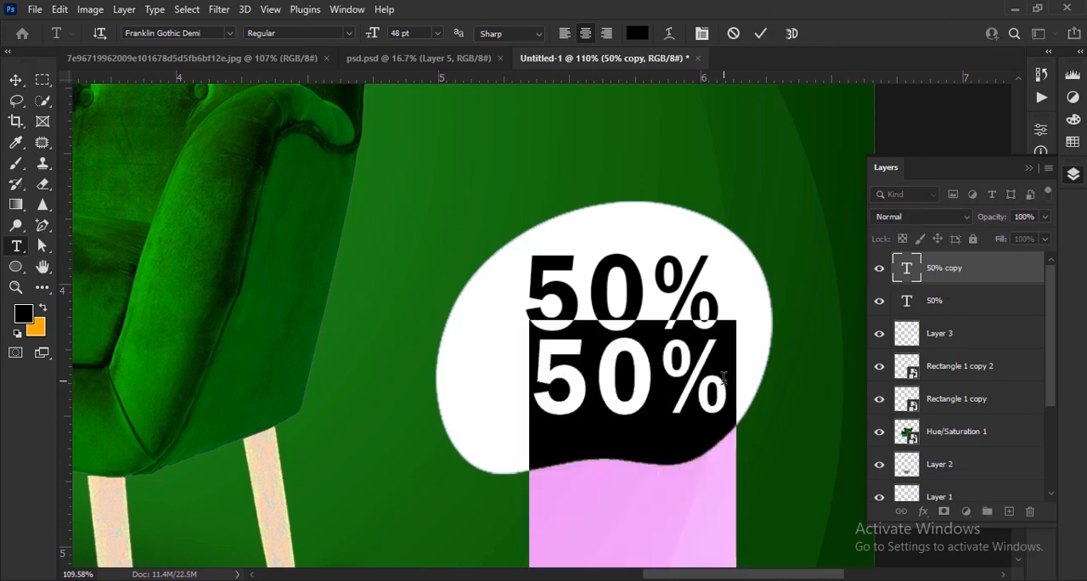
pyautogui.write('0FF')
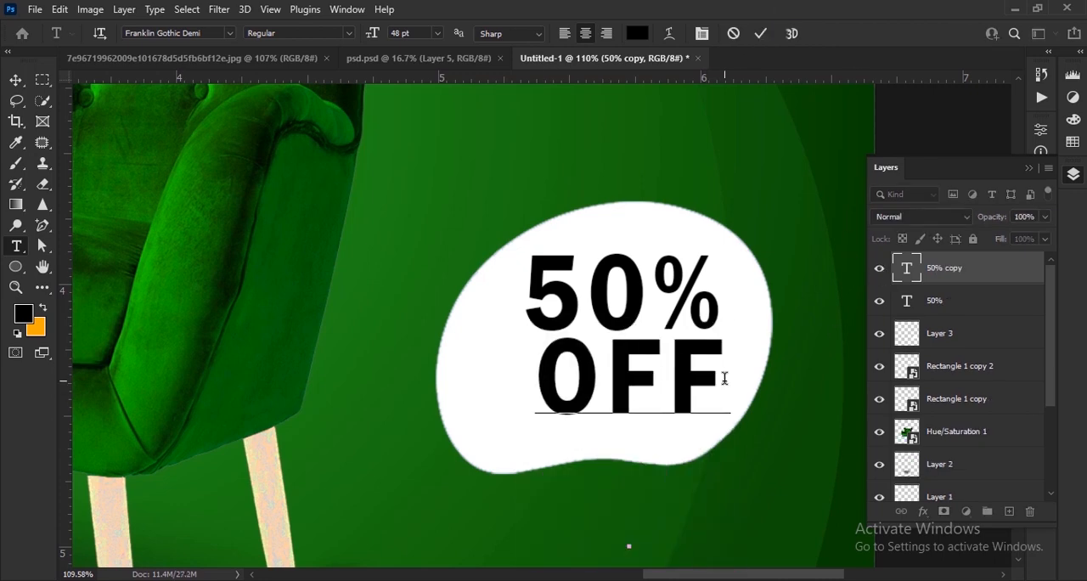
# Step: Set the OFF text to Power Geez Unicode1 at 31 pt and align it toward the right beneath the 50% text
pyautogui.click(231, 34)
pyautogui.click(205, 98)
pyautogui.click(17, 84)
pyautogui.click(1028, 168)
pyautogui.click(1042, 273)
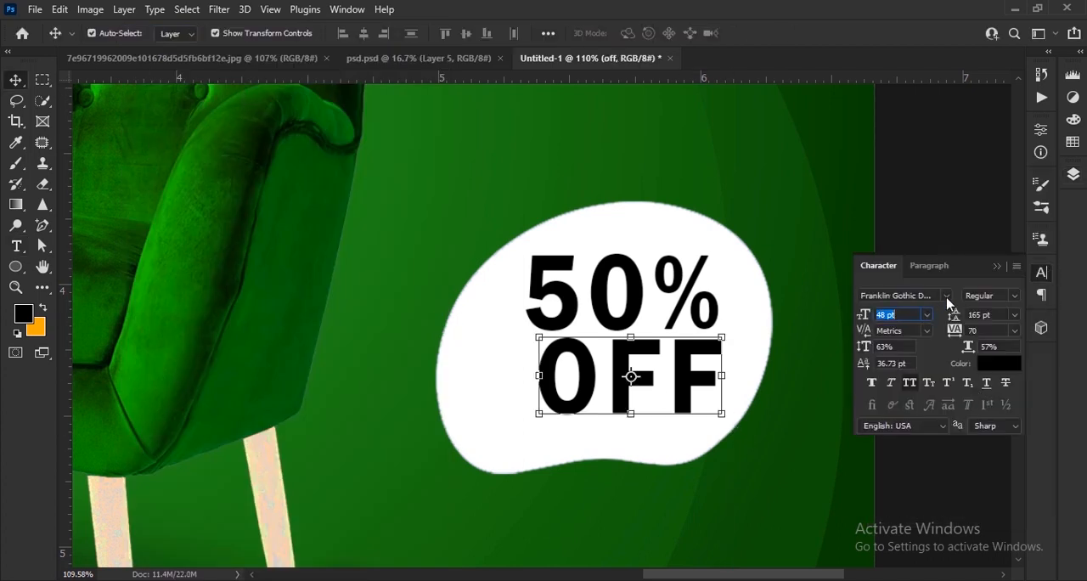
pyautogui.click(946, 296)
pyautogui.click(836, 44)
pyautogui.moveTo(860, 318); pyautogui.dragTo(850, 319)
# Step: Duplicate the OFF text lower on the blob and change the copy to "LIMITED OFER"
pyautogui.moveTo(671, 389); pyautogui.dragTo(604, 429)
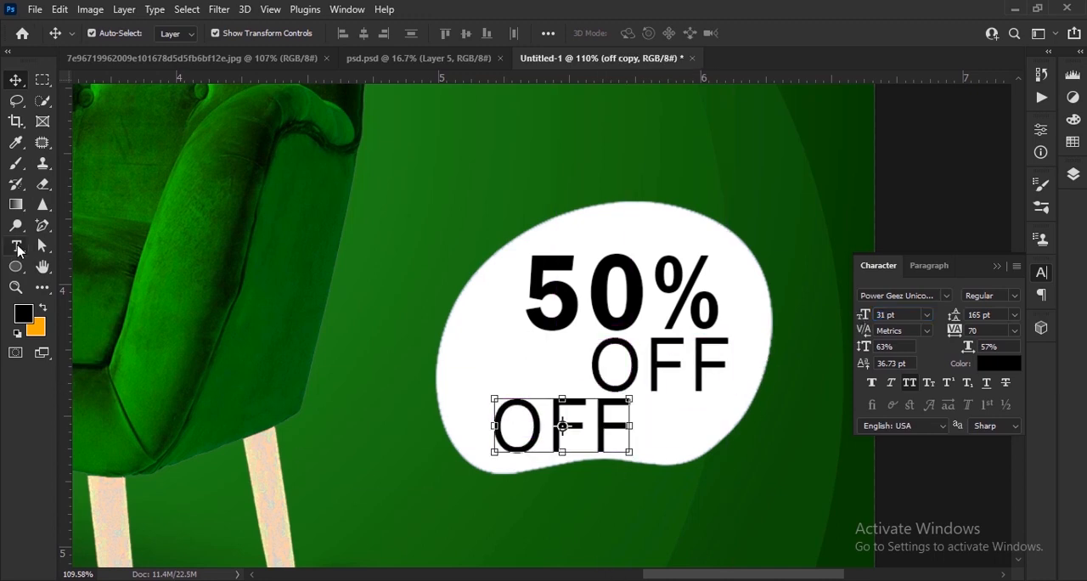
pyautogui.doubleClick(629, 428)
pyautogui.write('LIMITED OFER')
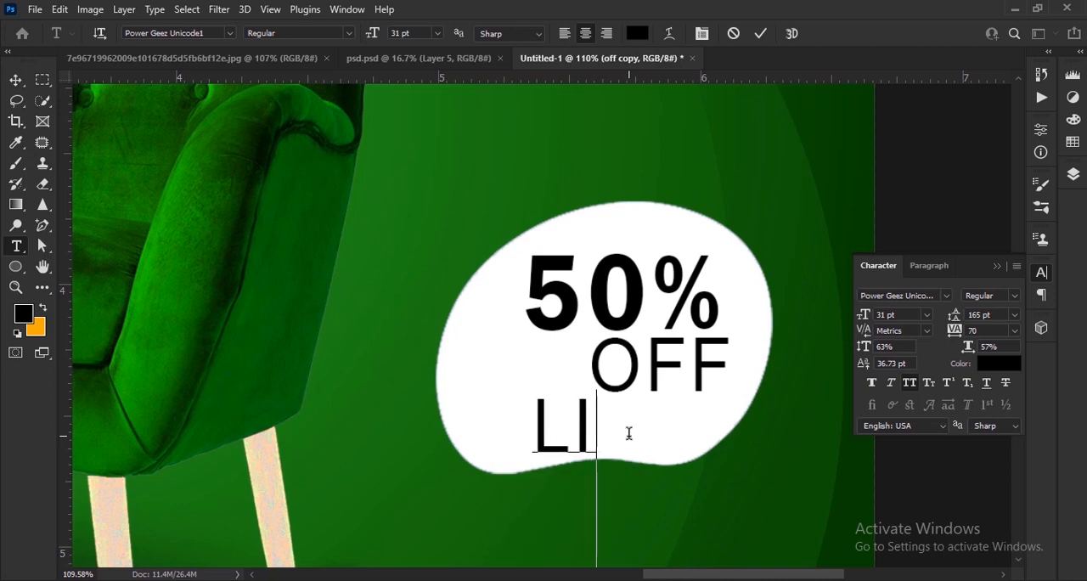
pyautogui.click(760, 34)
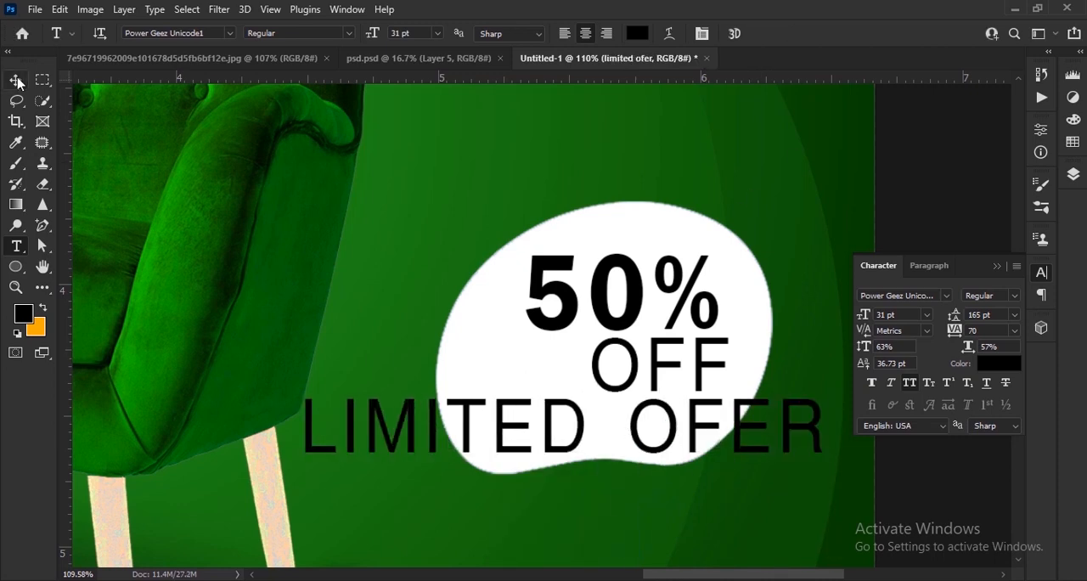
# Step: Set the LIMITED OFER text to 14 pt, reduce its height, fit it along the blob's lower edge and nudge OFF down slightly
pyautogui.click(16, 80)
pyautogui.scroll(2, 715, 404)
pyautogui.moveTo(865, 317); pyautogui.dragTo(857, 316)
pyautogui.moveTo(641, 447); pyautogui.dragTo(675, 426)
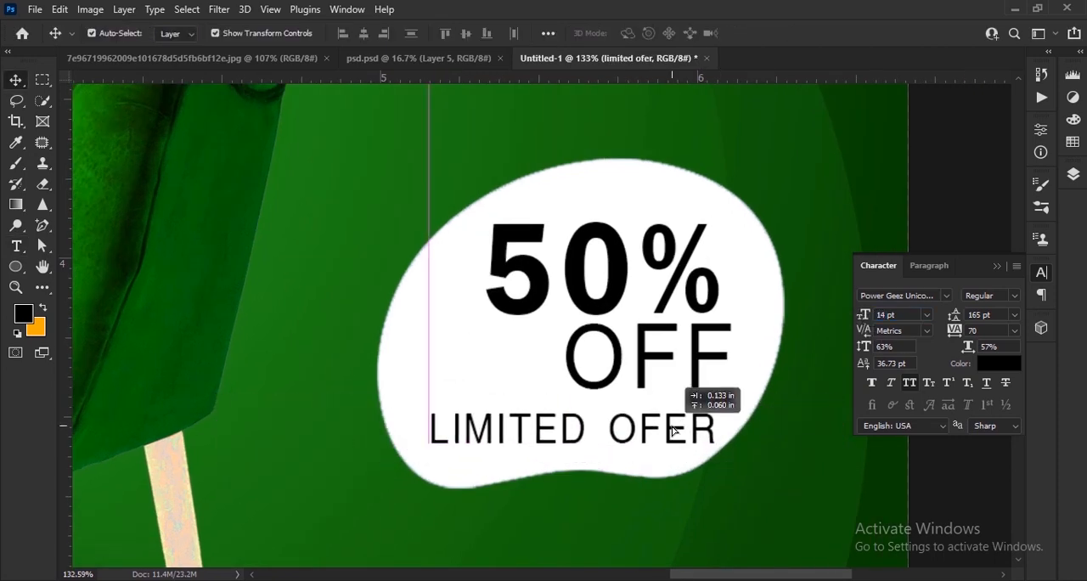
pyautogui.moveTo(864, 346); pyautogui.dragTo(857, 346)
pyautogui.click(701, 356)
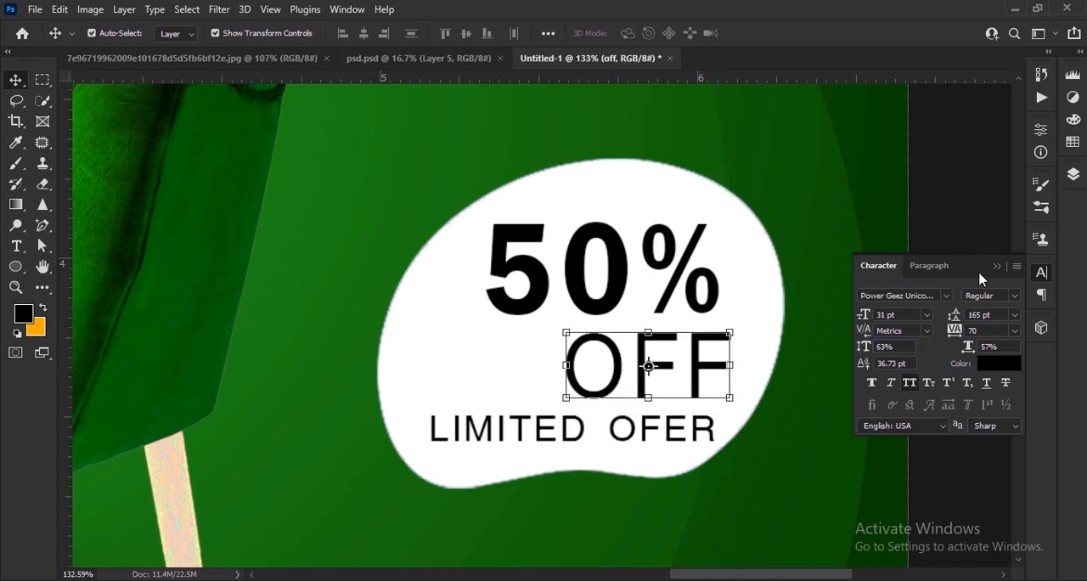
pyautogui.hotkey('ctrl', '0')
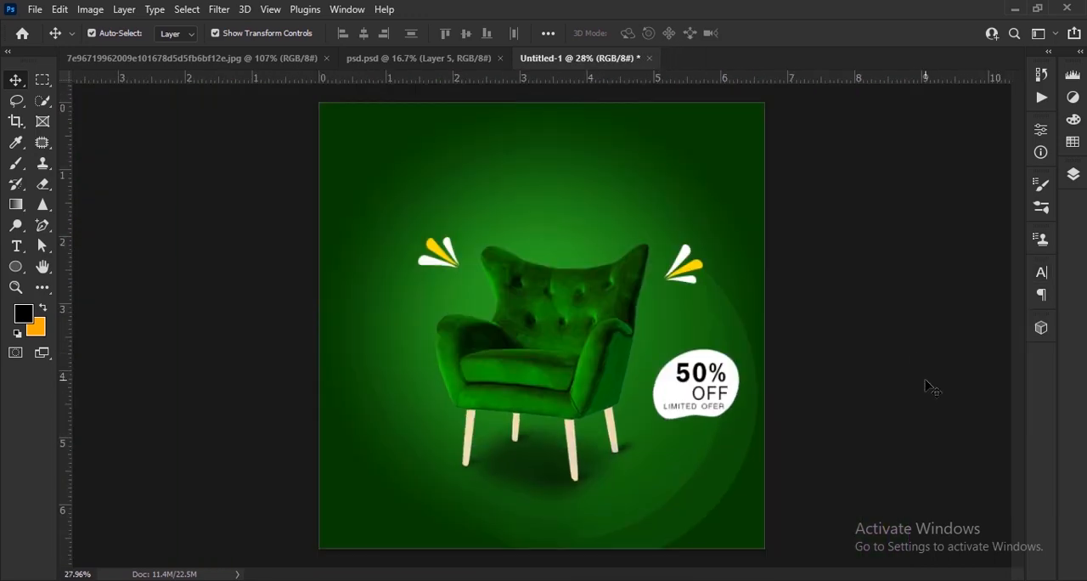
# Step: Bring the white dot grid from psd.psd into the design, scale it down and place it near the canvas's left edge beside the chair legs
pyautogui.click(452, 68)
pyautogui.moveTo(458, 367); pyautogui.dragTo(362, 408)
pyautogui.hotkey('ctrl', 't')
pyautogui.press('Return')
pyautogui.click(365, 422)
pyautogui.click(789, 34)
pyautogui.scroll(4, 374, 440)
pyautogui.moveTo(329, 358); pyautogui.dragTo(341, 399)
pyautogui.scroll(-4, 350, 395)
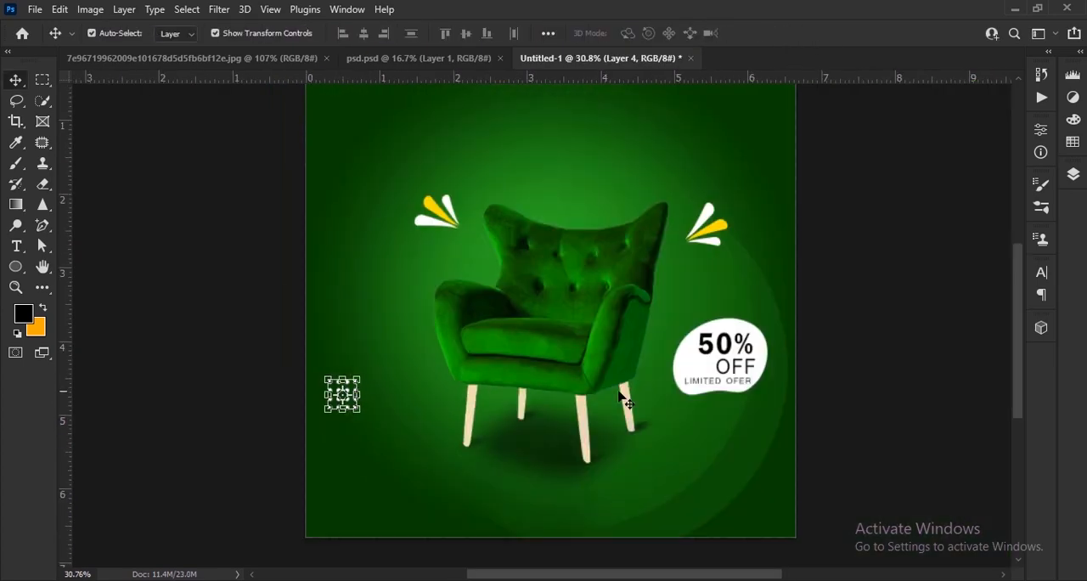
# Step: Duplicate the dot grid and place the copy in the upper right area of the canvas
pyautogui.click(954, 399)
pyautogui.scroll(3, 384, 431)
pyautogui.click(331, 420)
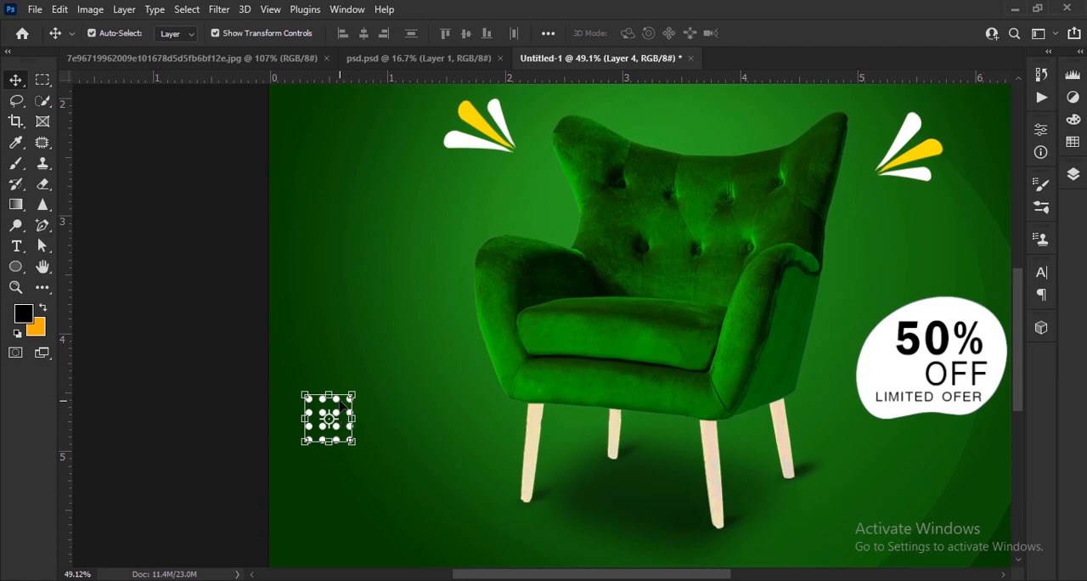
pyautogui.moveTo(342, 406); pyautogui.dragTo(799, 264)
pyautogui.scroll(-5, 799, 264)
pyautogui.click(813, 364)
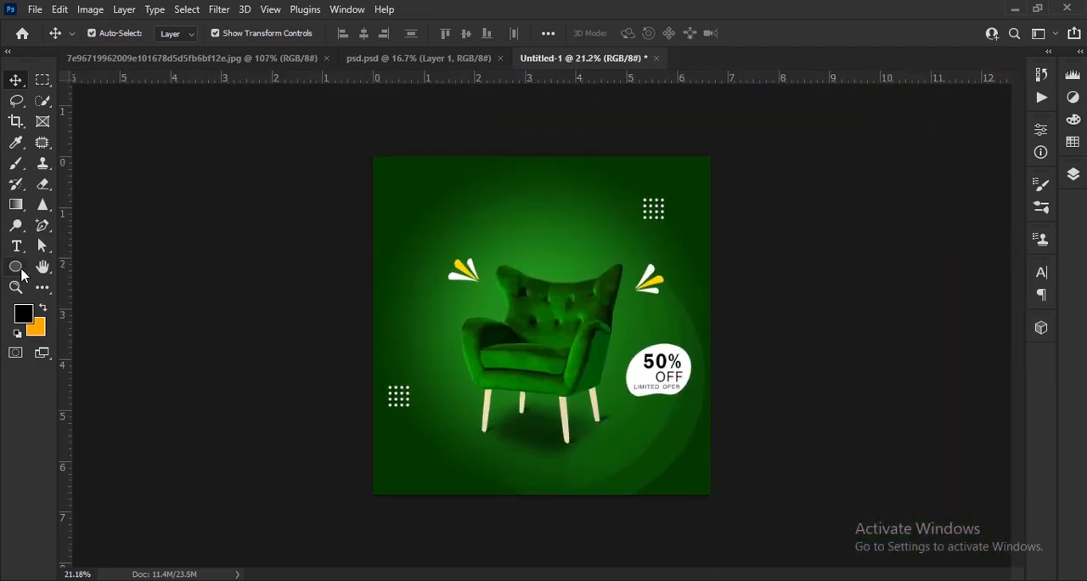
# Step: Draw an unfilled circle about 41 px wide with a 6 px white stroke, left of the chair's front legs
pyautogui.click(22, 273)
pyautogui.click(179, 33)
pyautogui.click(85, 64)
pyautogui.click(234, 34)
pyautogui.click(279, 116)
pyautogui.click(209, 39)
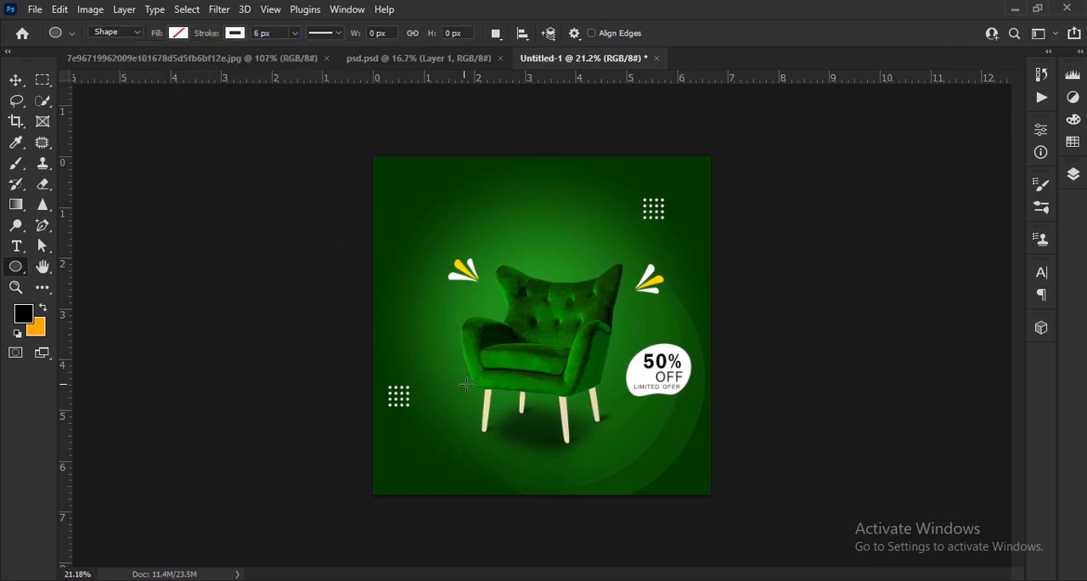
pyautogui.scroll(5, 466, 384)
pyautogui.moveTo(407, 315); pyautogui.dragTo(412, 321)
pyautogui.scroll(5, 467, 408)
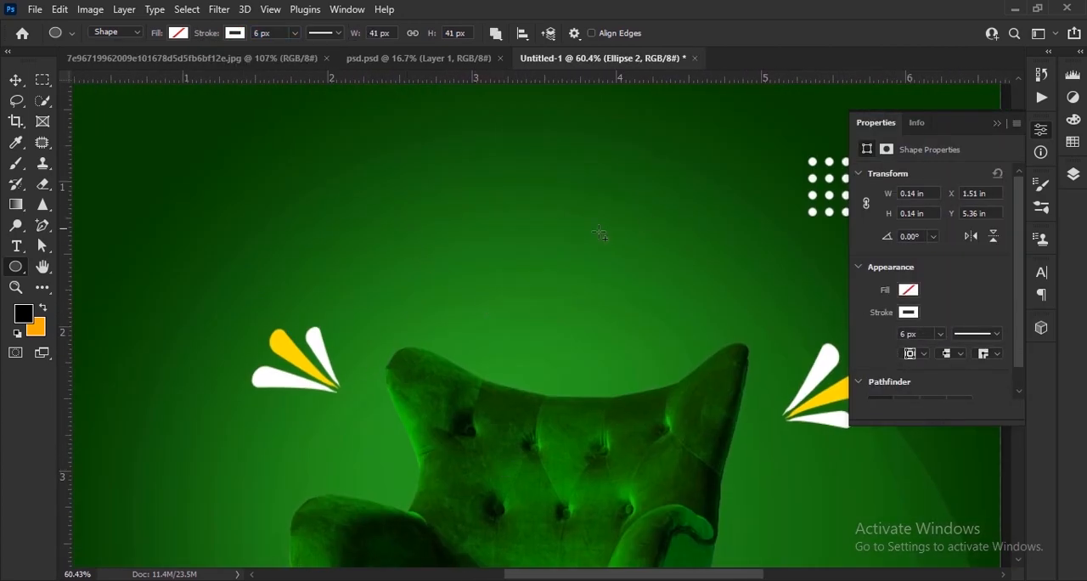
# Step: Add a similar ring above the chair and a 20 px ring right of its backrest, thinning the last stroke to about 2 px
pyautogui.moveTo(388, 227); pyautogui.dragTo(409, 247)
pyautogui.moveTo(766, 467); pyautogui.dragTo(776, 482)
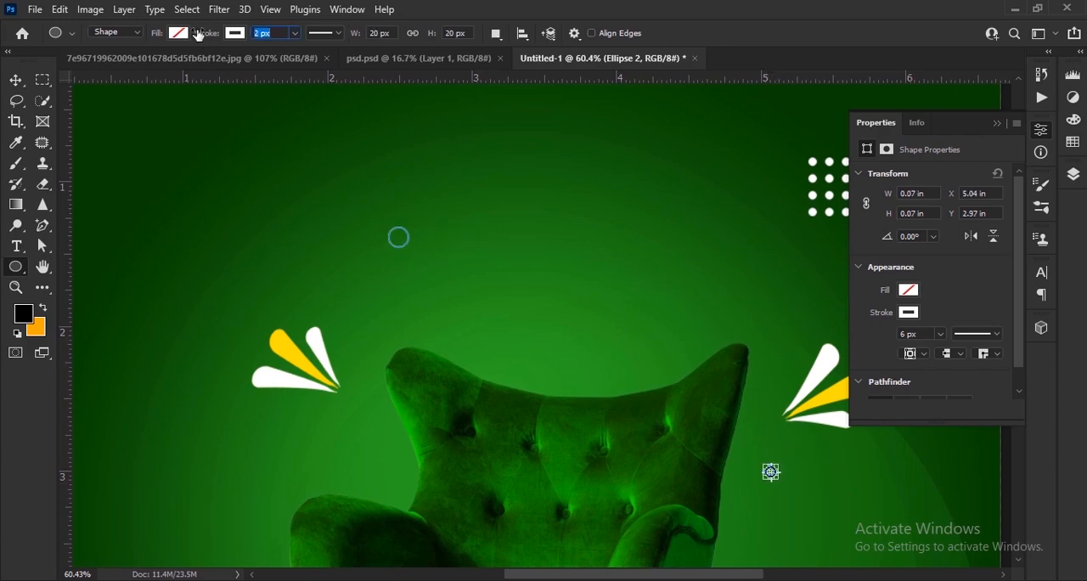
pyautogui.moveTo(206, 38); pyautogui.dragTo(203, 38)
pyautogui.scroll(-6, 281, 220)
pyautogui.press('v')
pyautogui.click(207, 332)
pyautogui.scroll(5, 490, 223)
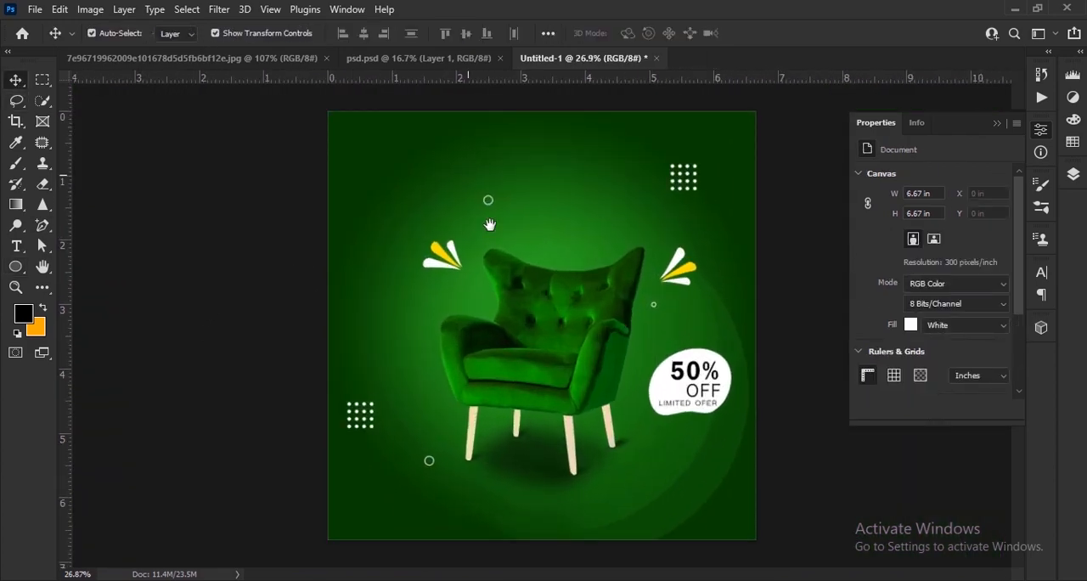
# Step: Draw a white rectangle without stroke, about 2.46 × 0.71 in, and position it near the canvas's upper left corner
pyautogui.moveTo(490, 224); pyautogui.dragTo(508, 361)
pyautogui.rightClick(15, 268)
pyautogui.click(68, 267)
pyautogui.click(235, 34)
pyautogui.click(140, 62)
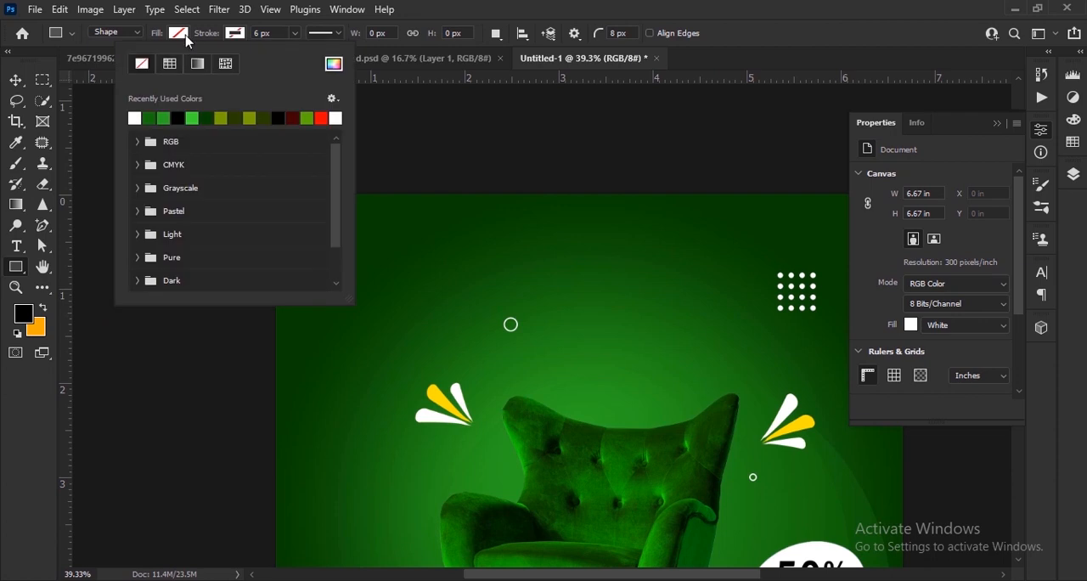
pyautogui.click(181, 36)
pyautogui.click(278, 116)
pyautogui.click(175, 37)
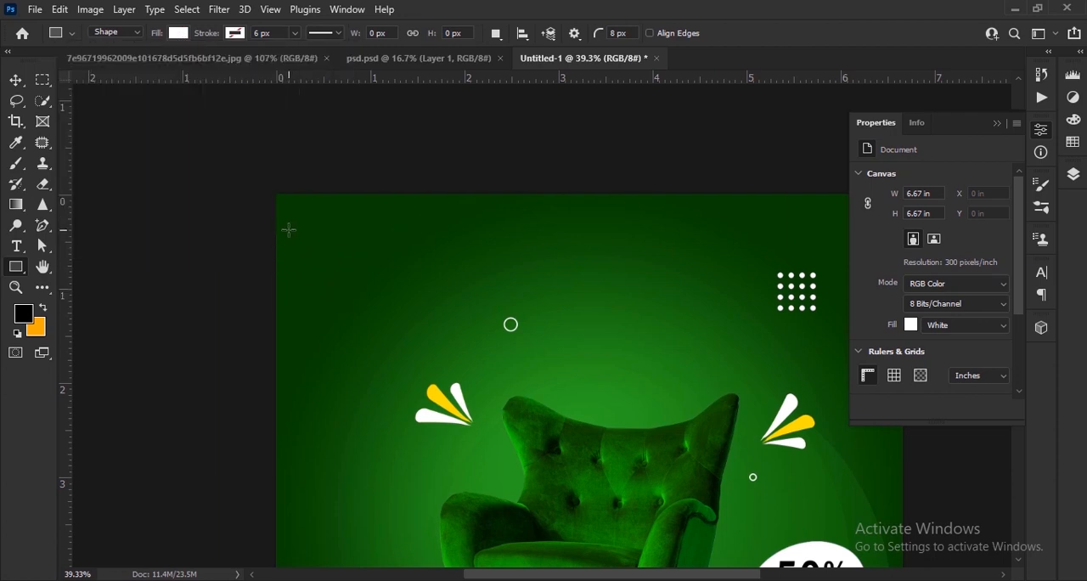
pyautogui.moveTo(289, 229); pyautogui.dragTo(522, 289)
pyautogui.press('v')
pyautogui.scroll(1, 399, 276)
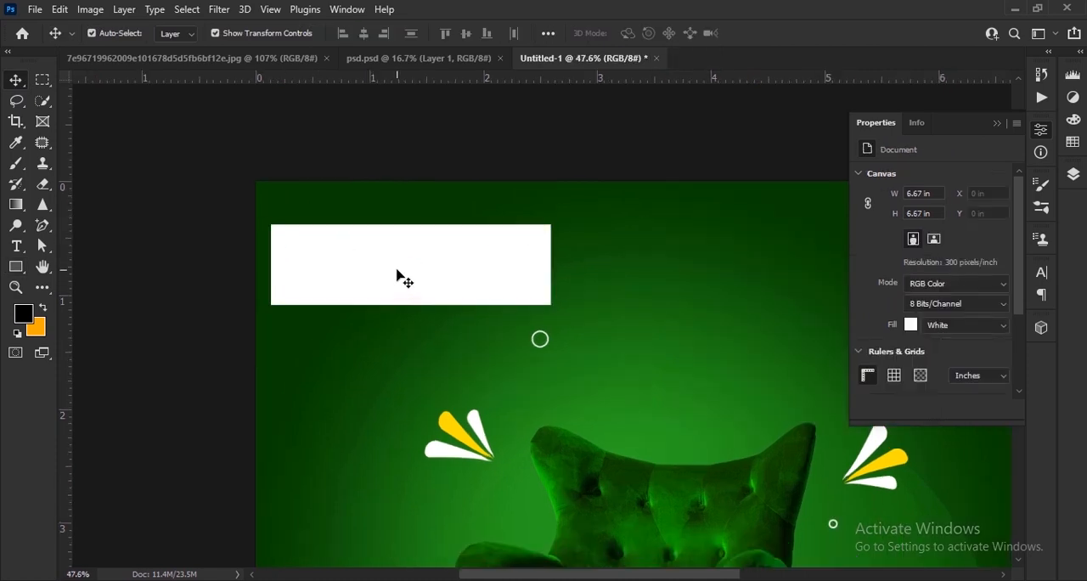
pyautogui.moveTo(399, 276); pyautogui.dragTo(418, 269)
# Step: Distort the white rectangle into a trapezoid with a shorter left side and a taller right side
pyautogui.rightClick(494, 252)
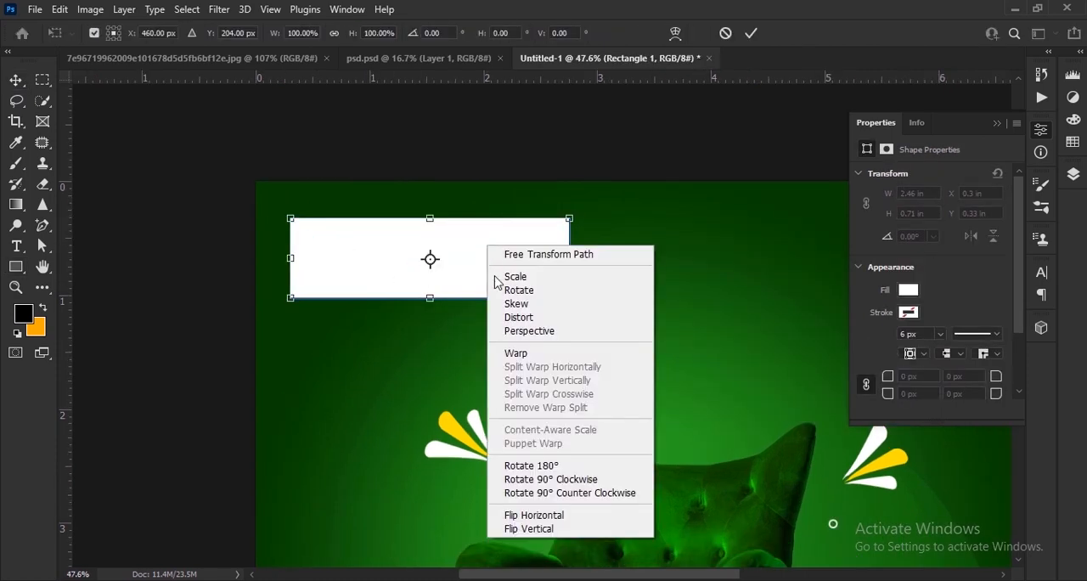
pyautogui.click(500, 276)
pyautogui.moveTo(293, 219); pyautogui.dragTo(293, 235)
pyautogui.moveTo(292, 298); pyautogui.dragTo(292, 291)
pyautogui.moveTo(571, 298); pyautogui.dragTo(573, 338)
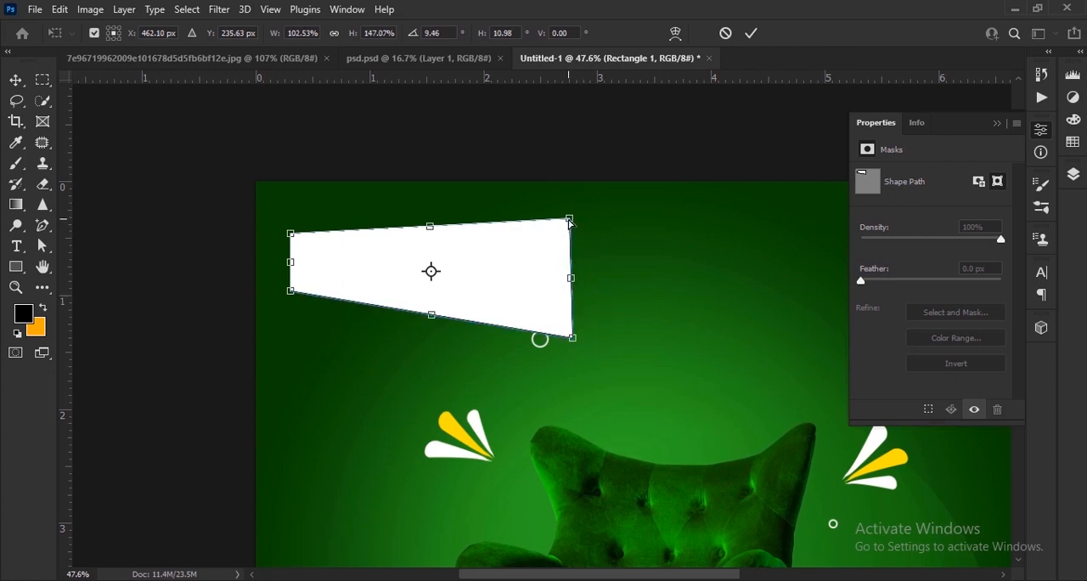
pyautogui.moveTo(570, 220); pyautogui.dragTo(570, 210)
pyautogui.moveTo(572, 338); pyautogui.dragTo(571, 345)
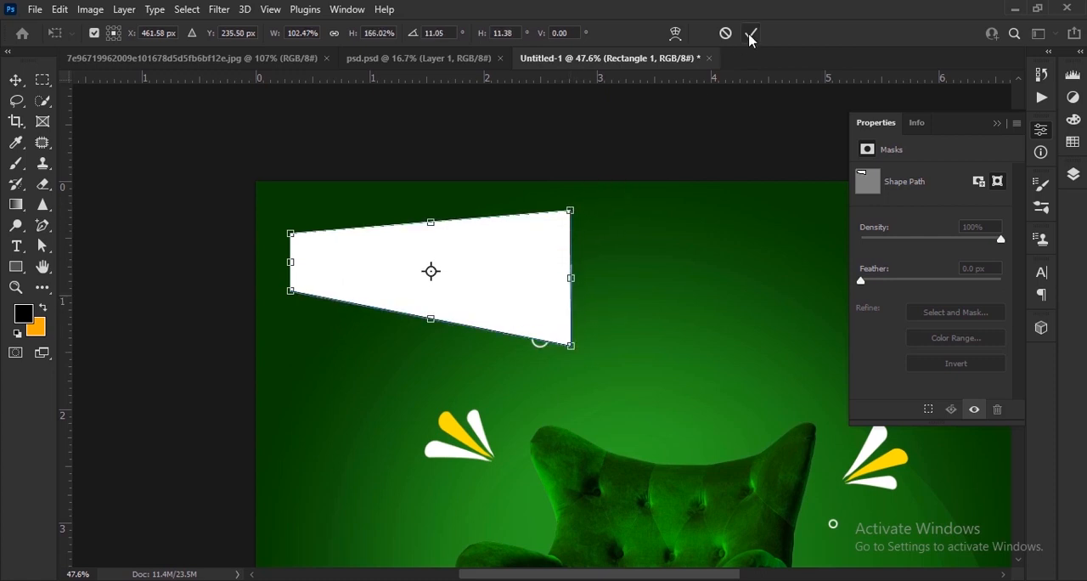
pyautogui.click(751, 34)
# Step: Duplicate the trapezoid layer and recolor the original Rectangle 1 to a bright yellow with hue 52°
pyautogui.click(1041, 129)
pyautogui.click(1073, 174)
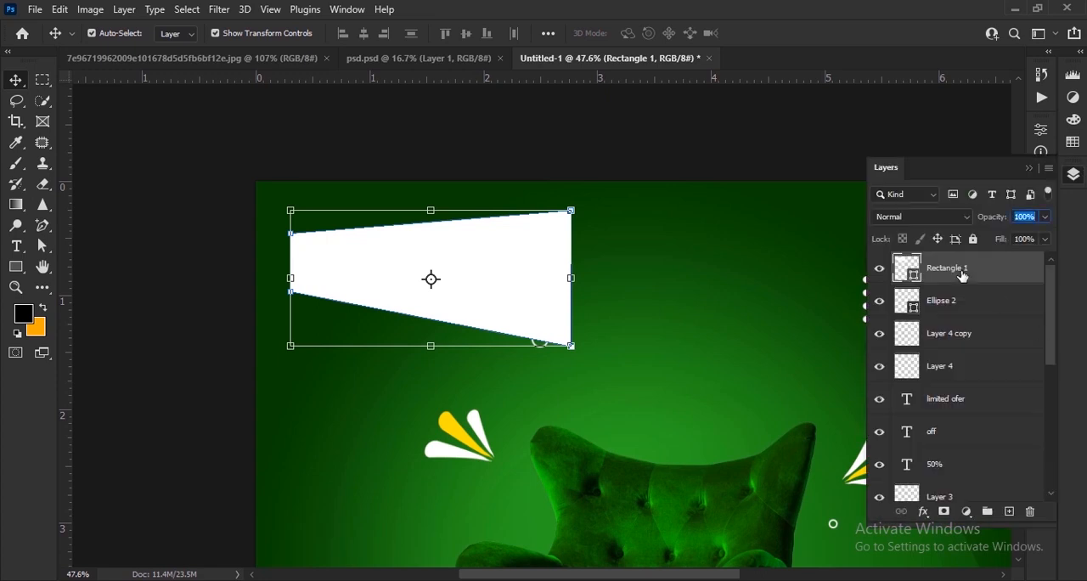
pyautogui.hotkey('ctrl', 'j')
pyautogui.click(917, 312)
pyautogui.doubleClick(917, 313)
pyautogui.click(752, 403)
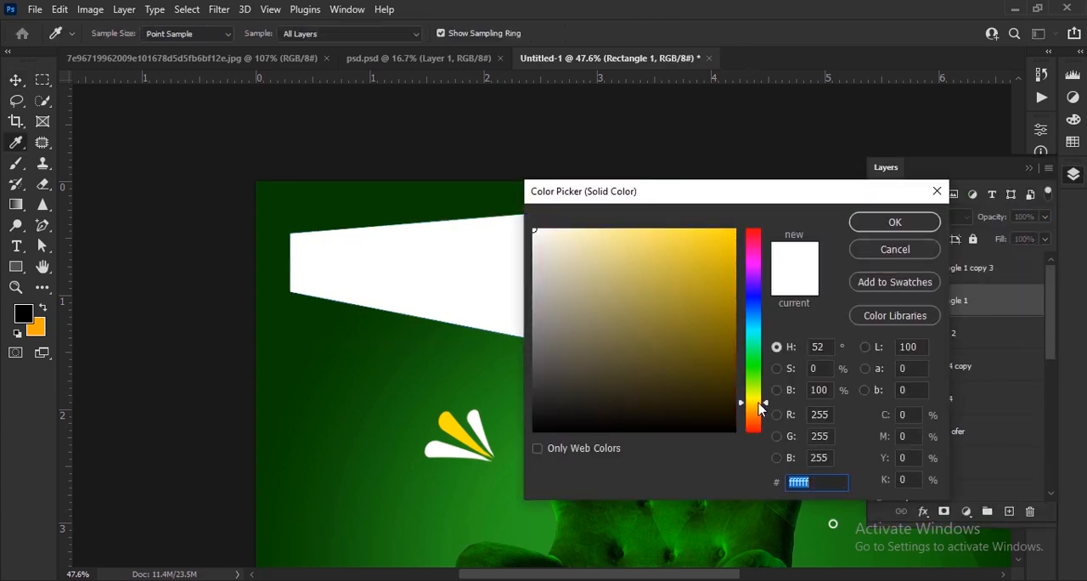
pyautogui.click(732, 235)
pyautogui.click(892, 220)
# Step: Hide the white trapezoid copy and flip the yellow trapezoid horizontally
pyautogui.click(880, 268)
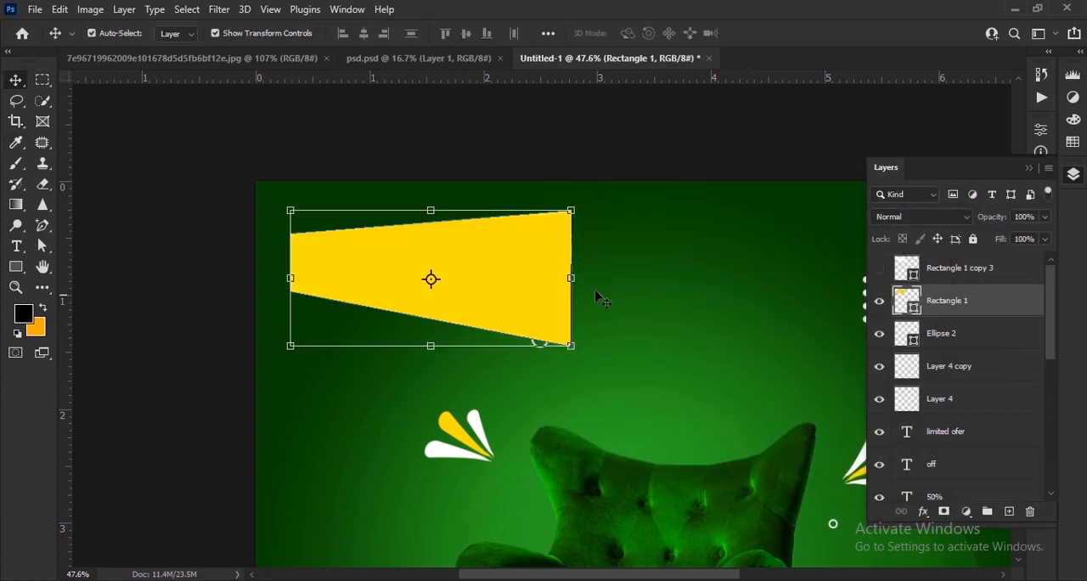
pyautogui.rightClick(510, 289)
pyautogui.click(595, 551)
pyautogui.click(750, 32)
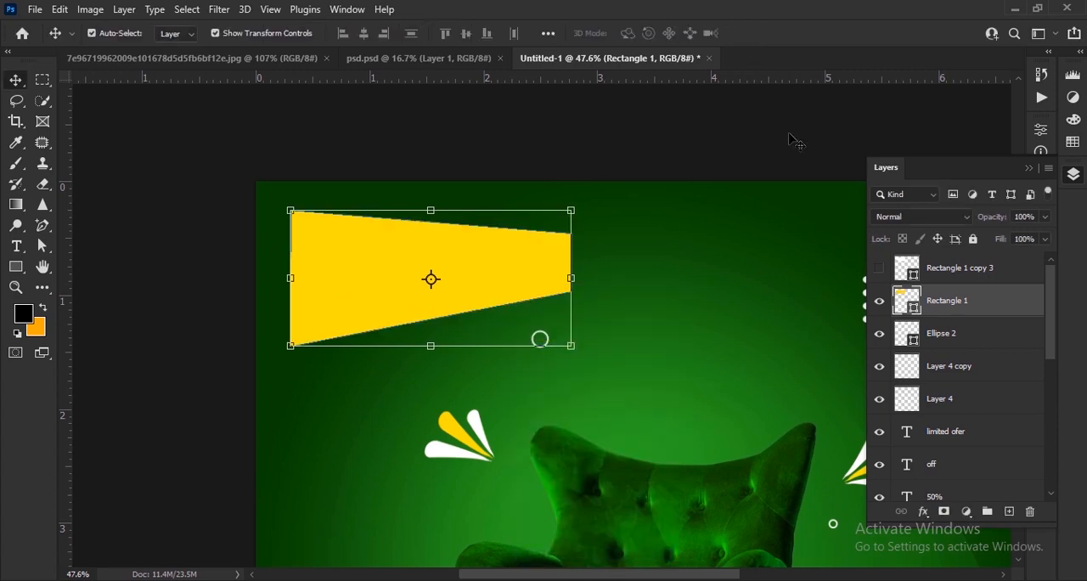
# Step: Show the white trapezoid copy again and offset the yellow trapezoid slightly to its right
pyautogui.click(879, 269)
pyautogui.scroll(2, 367, 283)
pyautogui.moveTo(485, 276); pyautogui.dragTo(480, 273)
pyautogui.moveTo(300, 333); pyautogui.dragTo(321, 330)
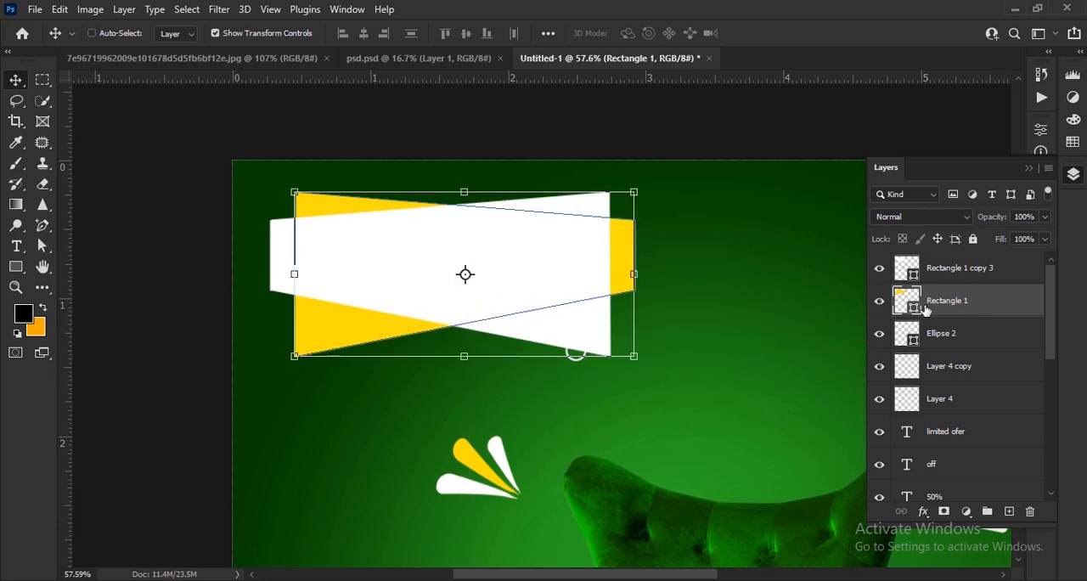
# Step: Flip the yellow trapezoid vertically and shift it slightly up and left behind the white one
pyautogui.hotkey('ctrl', 't')
pyautogui.rightClick(361, 323)
pyautogui.click(384, 315)
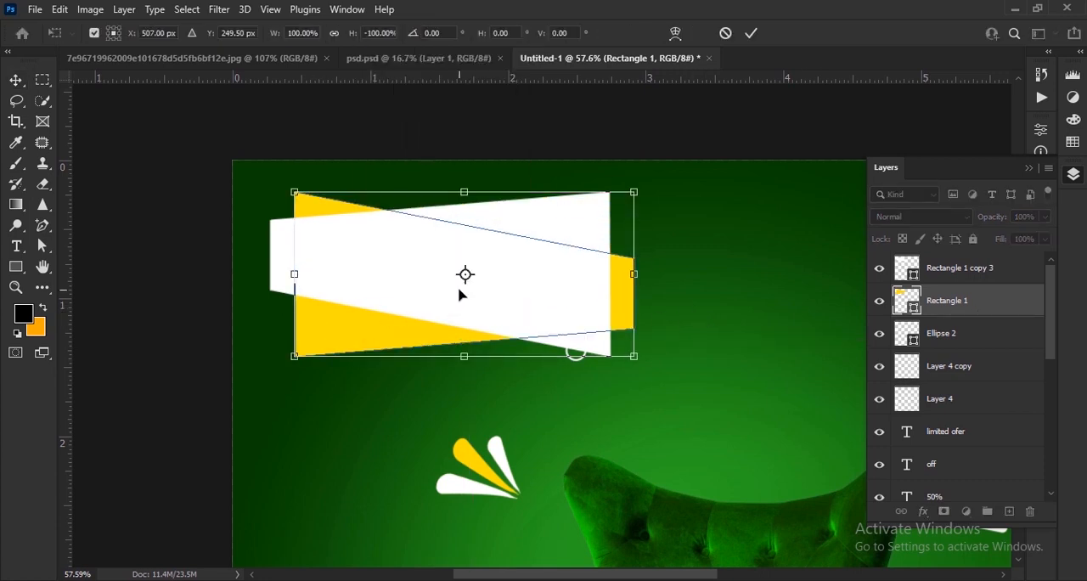
pyautogui.click(748, 37)
pyautogui.moveTo(357, 337); pyautogui.dragTo(348, 323)
pyautogui.click(408, 373)
pyautogui.scroll(-7, 453, 230)
pyautogui.scroll(4, 449, 244)
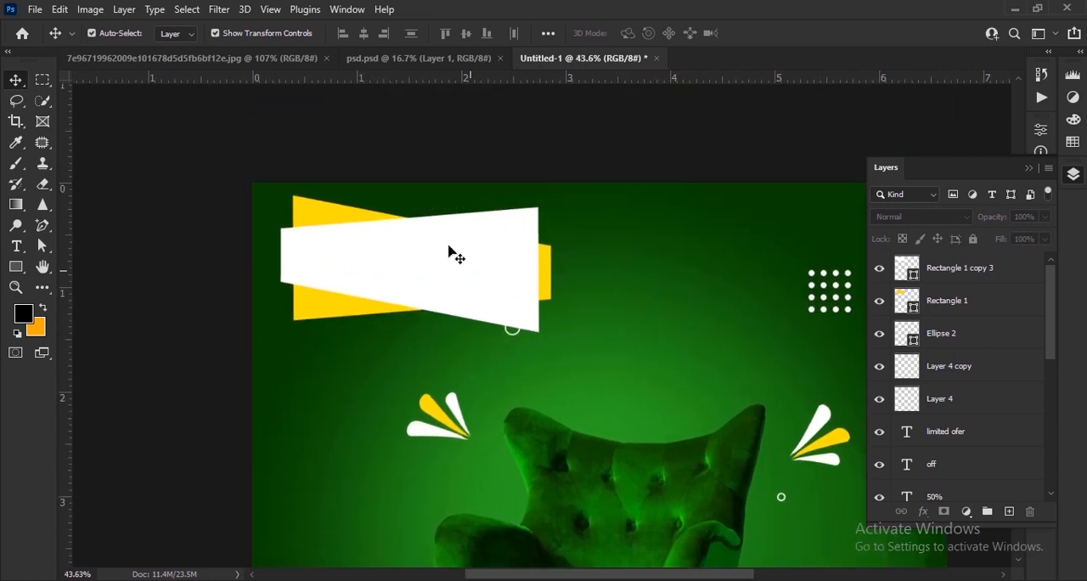
# Step: Draw a thin white rounded bar about 407 × 6 px above the yellow trapezoid
pyautogui.scroll(9, 453, 253)
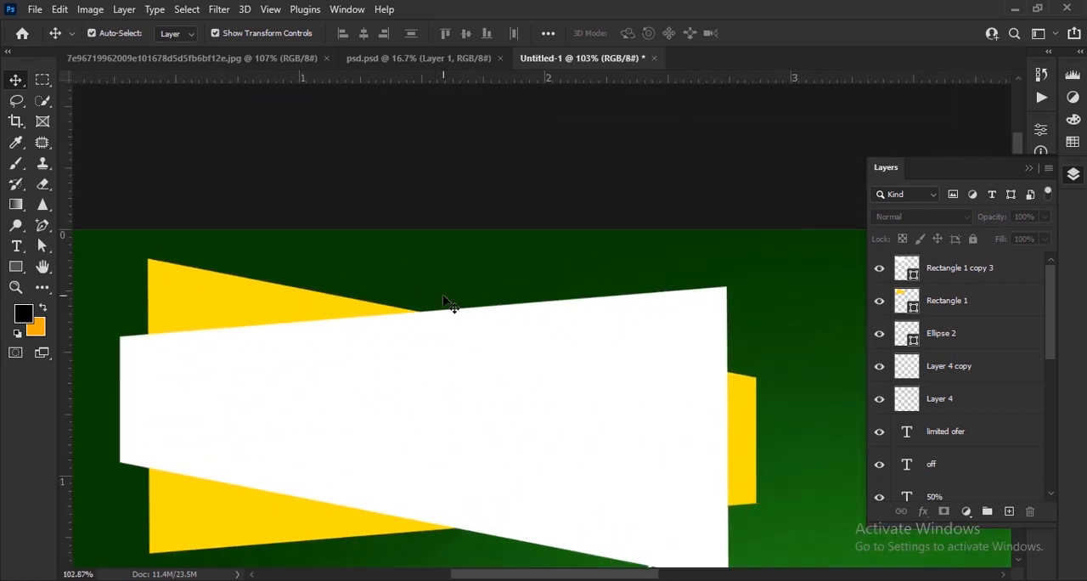
pyautogui.scroll(2, 355, 344)
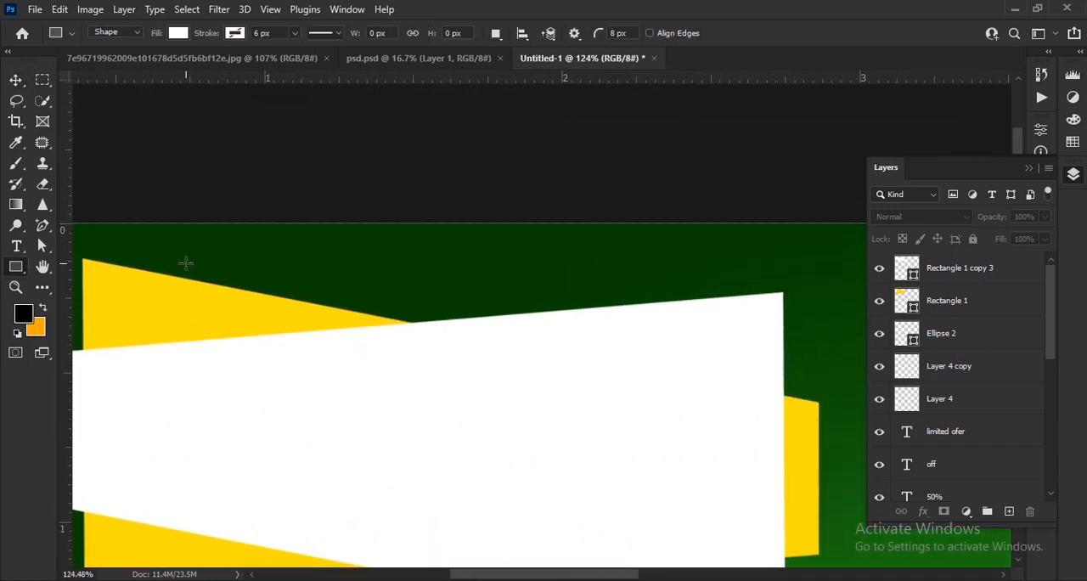
pyautogui.moveTo(589, 268); pyautogui.dragTo(589, 268)
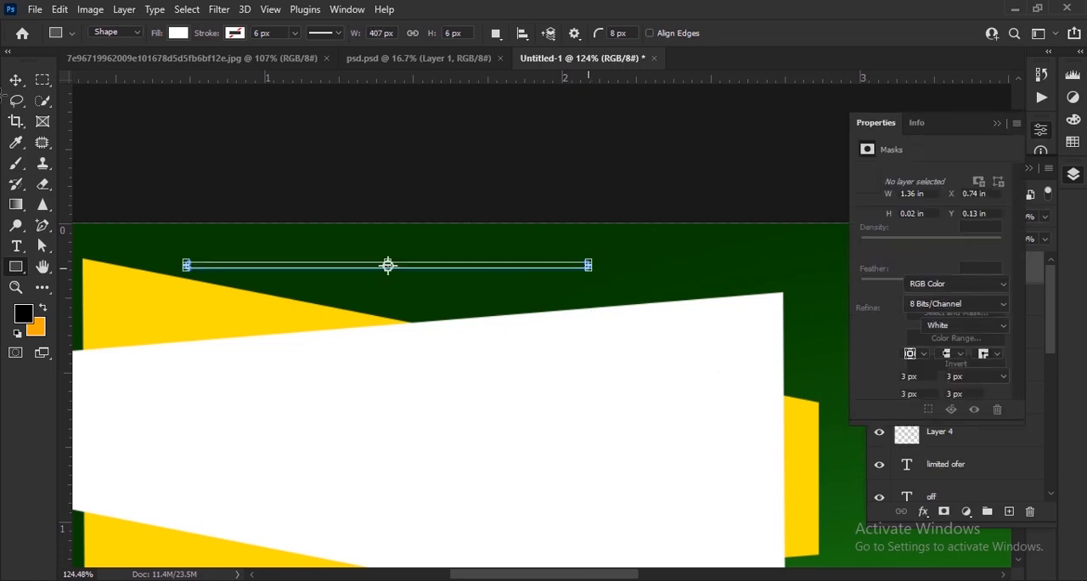
# Step: Shorten the thin white bar to about 0.87 in, rotate it about 10.9° and place it along the yellow trapezoid's upper edge
pyautogui.press('v')
pyautogui.scroll(5, 226, 276)
pyautogui.moveTo(709, 240); pyautogui.dragTo(752, 344)
pyautogui.moveTo(638, 335); pyautogui.dragTo(475, 325)
pyautogui.moveTo(428, 341); pyautogui.dragTo(599, 361)
pyautogui.moveTo(79, 170); pyautogui.dragTo(188, 231)
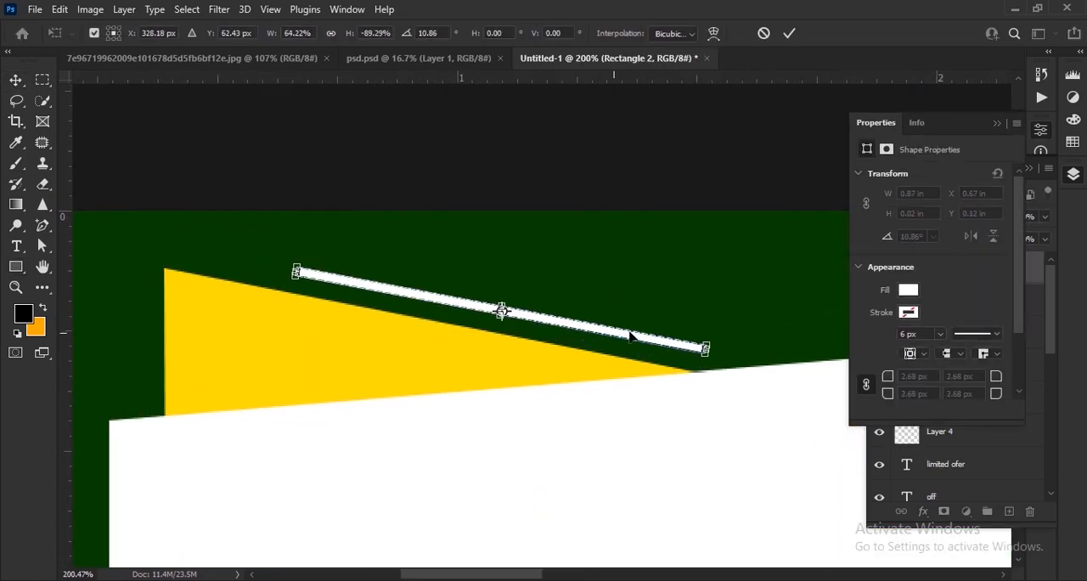
pyautogui.moveTo(630, 336); pyautogui.dragTo(653, 338)
pyautogui.press('Return')
pyautogui.scroll(-3, 606, 333)
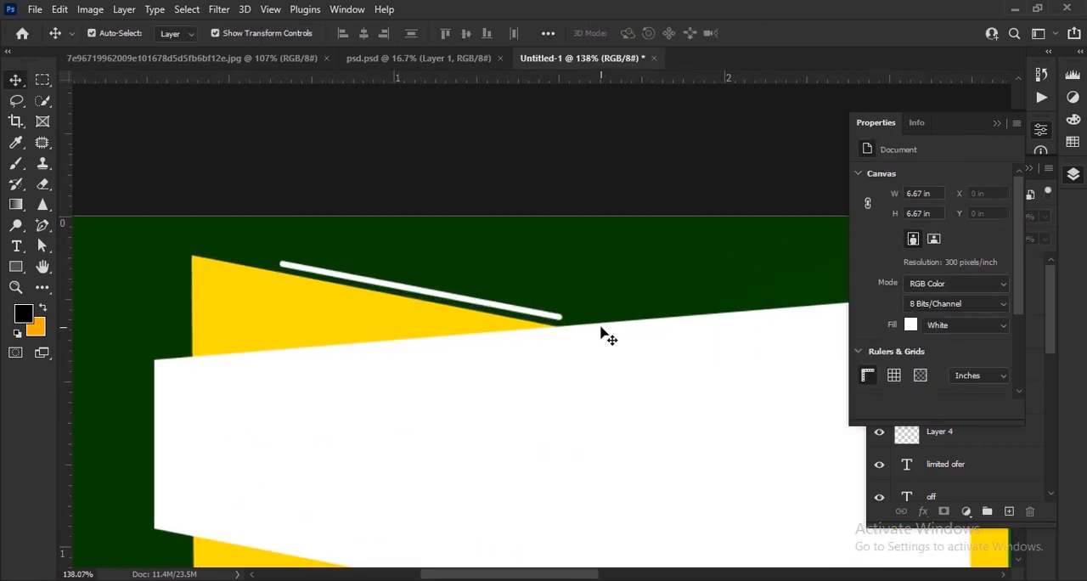
# Step: Duplicate the thin bar and rotate the copy by about −14.9° to run along the white trapezoid's upper edge
pyautogui.scroll(3, 430, 323)
pyautogui.keyDown('alt'); pyautogui.moveTo(349, 314); pyautogui.dragTo(666, 284); pyautogui.keyUp('alt')
pyautogui.moveTo(764, 304); pyautogui.dragTo(767, 219)
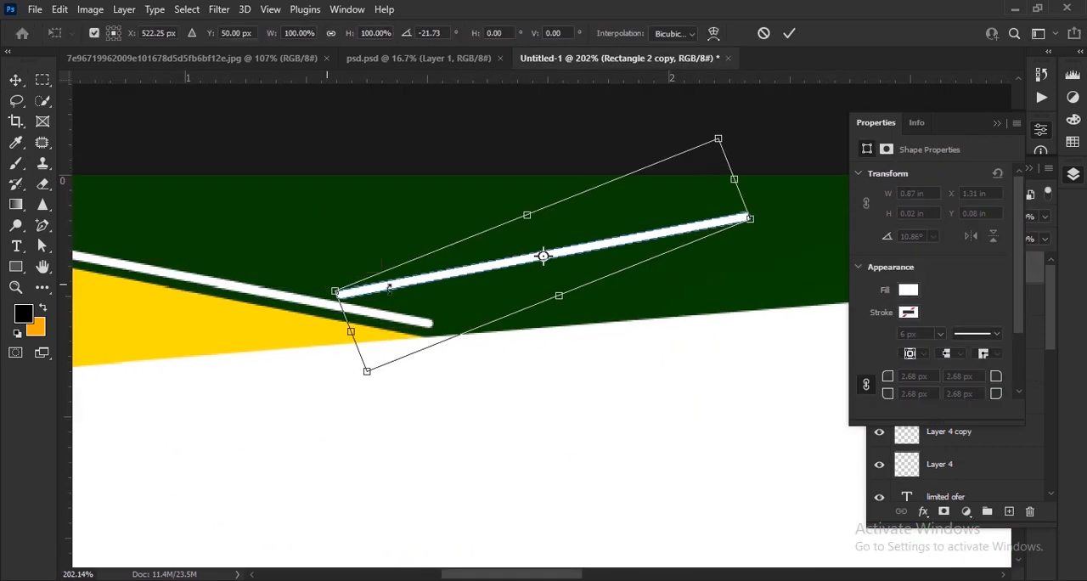
pyautogui.moveTo(543, 262); pyautogui.dragTo(508, 303)
pyautogui.moveTo(744, 266)
pyautogui.mouseDown()
pyautogui.moveTo(746, 280)
pyautogui.moveTo(737, 257)
pyautogui.mouseUp()
pyautogui.moveTo(595, 299); pyautogui.dragTo(616, 317)
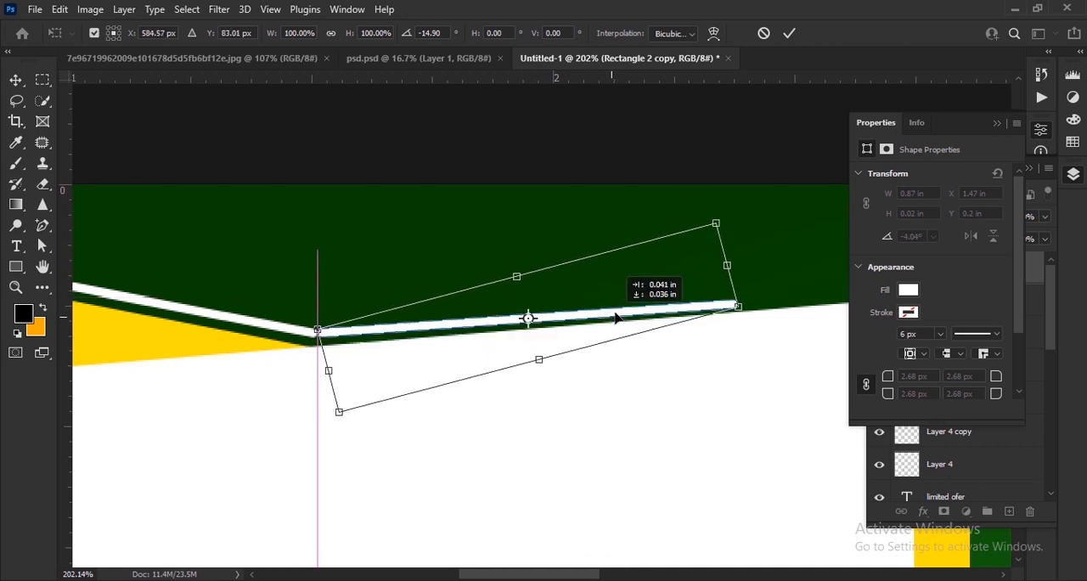
pyautogui.click(789, 37)
# Step: Nudge the copied bar up and left until its end meets the first bar in a bent line
pyautogui.scroll(1, 455, 355)
pyautogui.press('Up')
pyautogui.press('Up')
pyautogui.press('Left')
pyautogui.press('Left')
pyautogui.press('Left')
pyautogui.press('Left')
pyautogui.press('Left')
pyautogui.press('Left')
pyautogui.press('Left')
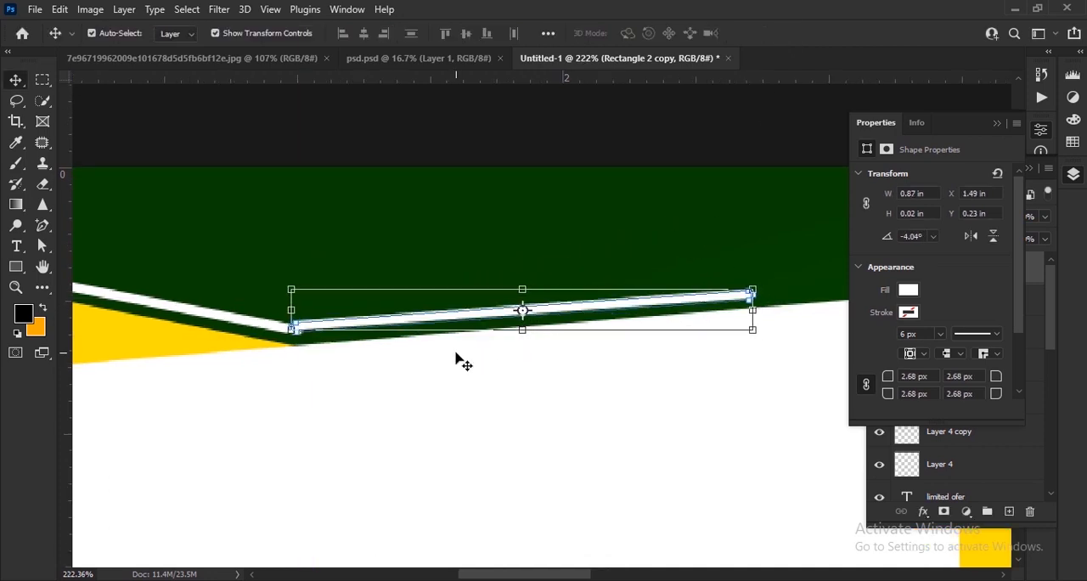
pyautogui.click(455, 354)
pyautogui.keyDown('ctrl'); pyautogui.click(460, 323); pyautogui.keyUp('ctrl')
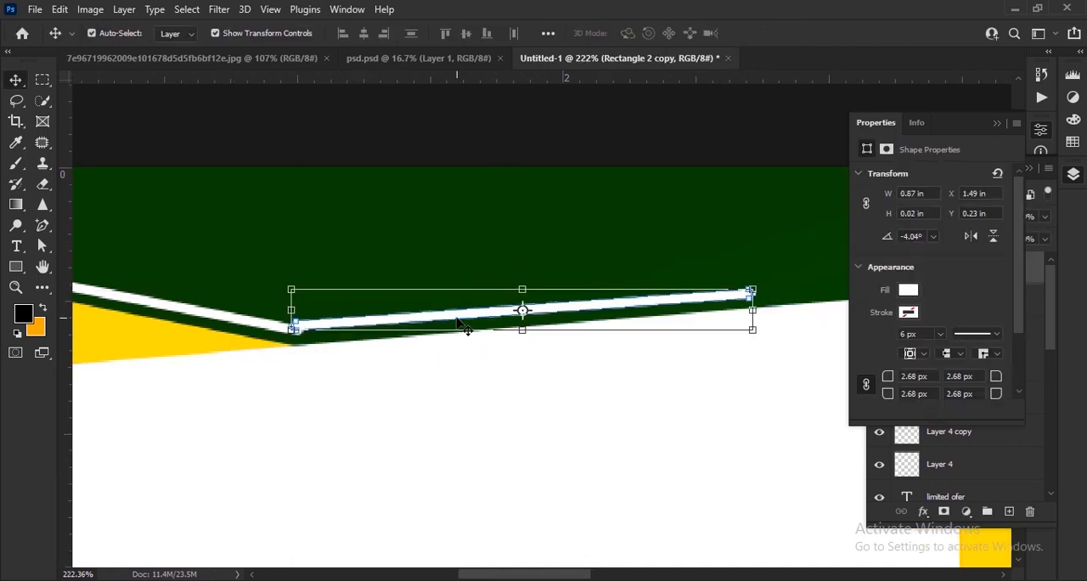
pyautogui.keyDown('ctrl'); pyautogui.click(260, 328); pyautogui.keyUp('ctrl')
pyautogui.click(386, 147)
pyautogui.scroll(-11, 334, 307)
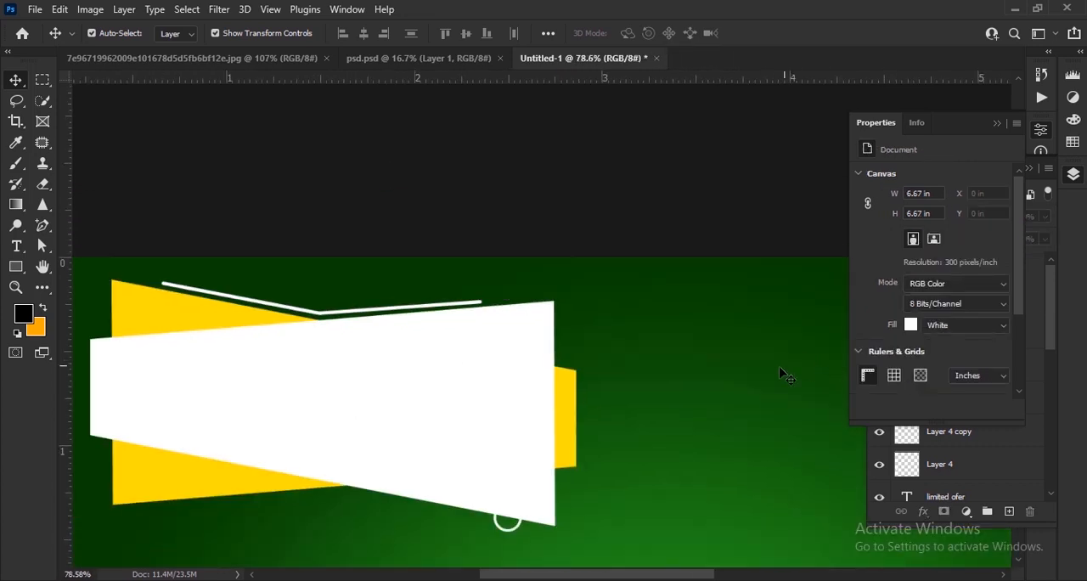
pyautogui.scroll(12, 292, 309)
pyautogui.click(420, 325)
pyautogui.click(429, 133)
pyautogui.scroll(-6, 495, 321)
# Step: Select the Rectangle 2 and Rectangle 2 copy layers and convert them into one smart object
pyautogui.click(1072, 174)
pyautogui.click(970, 281)
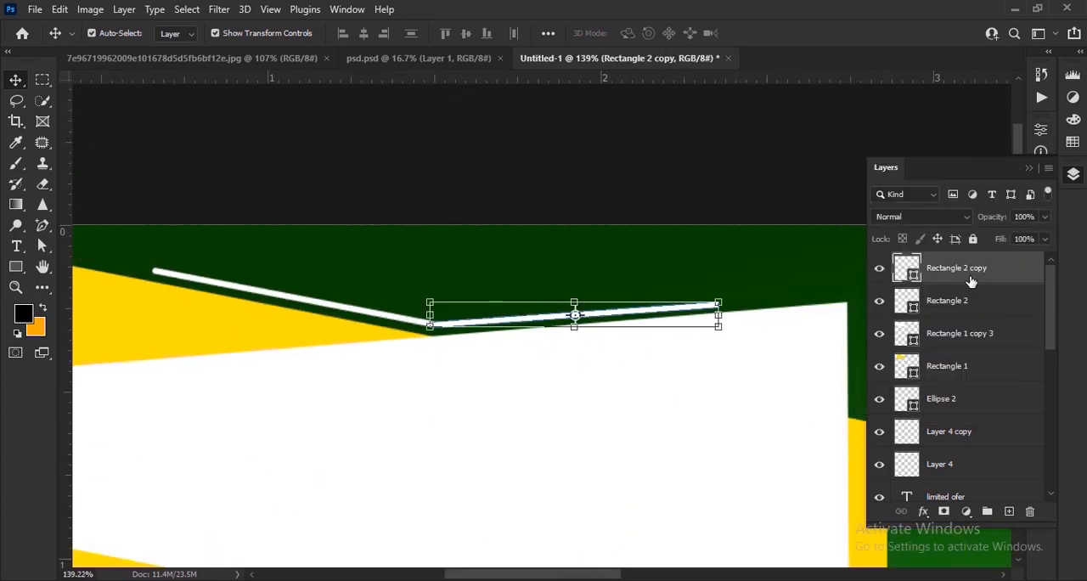
pyautogui.keyDown('shift'); pyautogui.click(973, 306); pyautogui.keyUp('shift')
pyautogui.rightClick(973, 306)
pyautogui.click(781, 468)
pyautogui.scroll(-4, 492, 359)
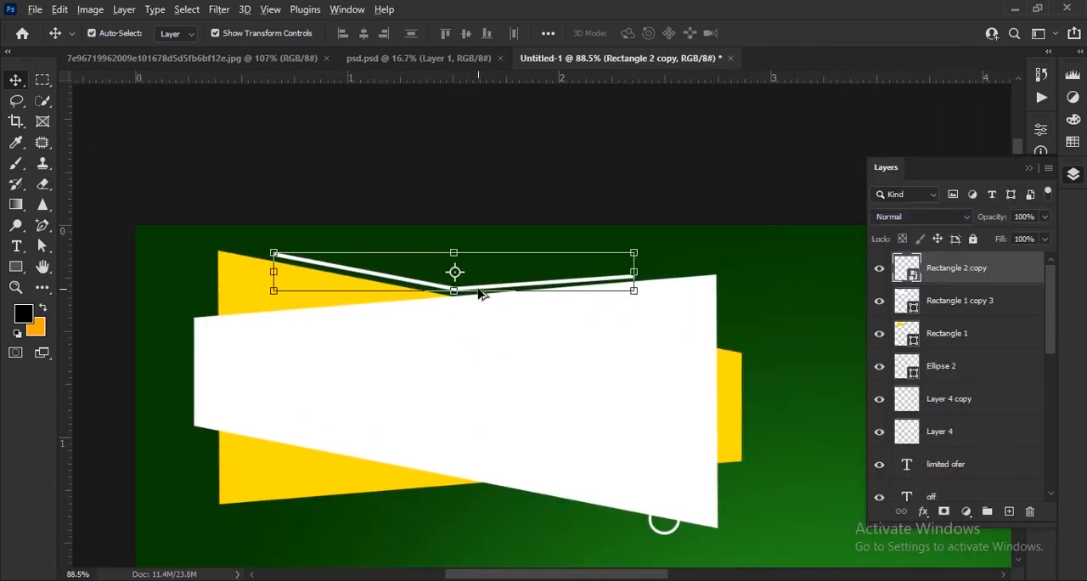
# Step: Duplicate the bent line to the title shape's lower edge, flip the copy vertically and shift it downward
pyautogui.moveTo(526, 287); pyautogui.dragTo(476, 369)
pyautogui.scroll(3, 475, 368)
pyautogui.hotkey('ctrl', 't')
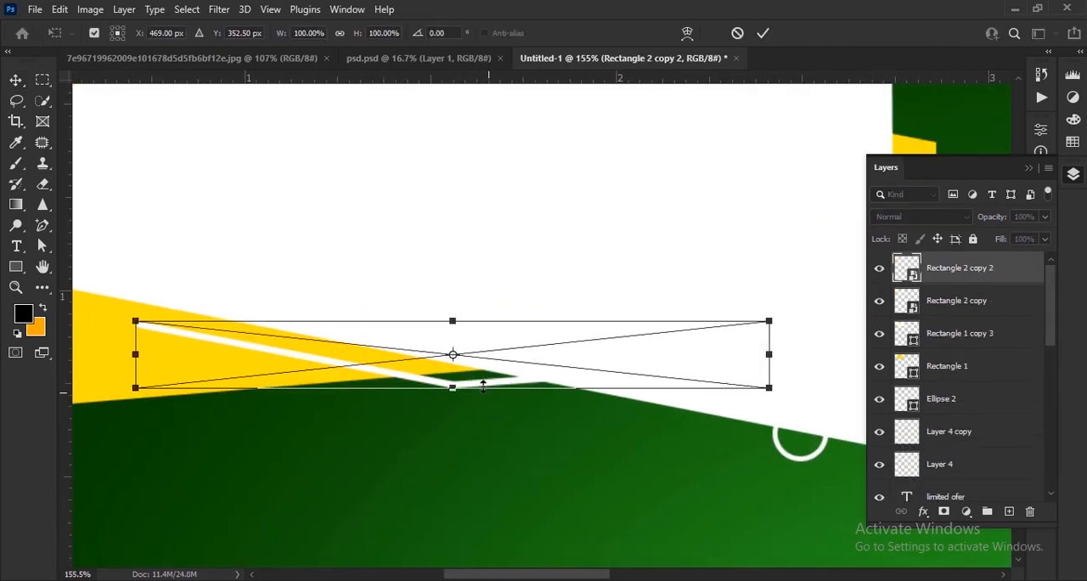
pyautogui.rightClick(473, 392)
pyautogui.click(507, 374)
pyautogui.press('Down')
pyautogui.press('Down')
pyautogui.press('Down')
pyautogui.press('Down')
pyautogui.press('Down')
pyautogui.press('Down')
pyautogui.press('Down')
pyautogui.press('Down')
pyautogui.press('Down')
pyautogui.press('Down')
pyautogui.press('Down')
pyautogui.press('Down')
pyautogui.press('Down')
pyautogui.press('Down')
pyautogui.press('Down')
pyautogui.press('Down')
pyautogui.press('Down')
pyautogui.press('Down')
pyautogui.press('Down')
pyautogui.press('Down')
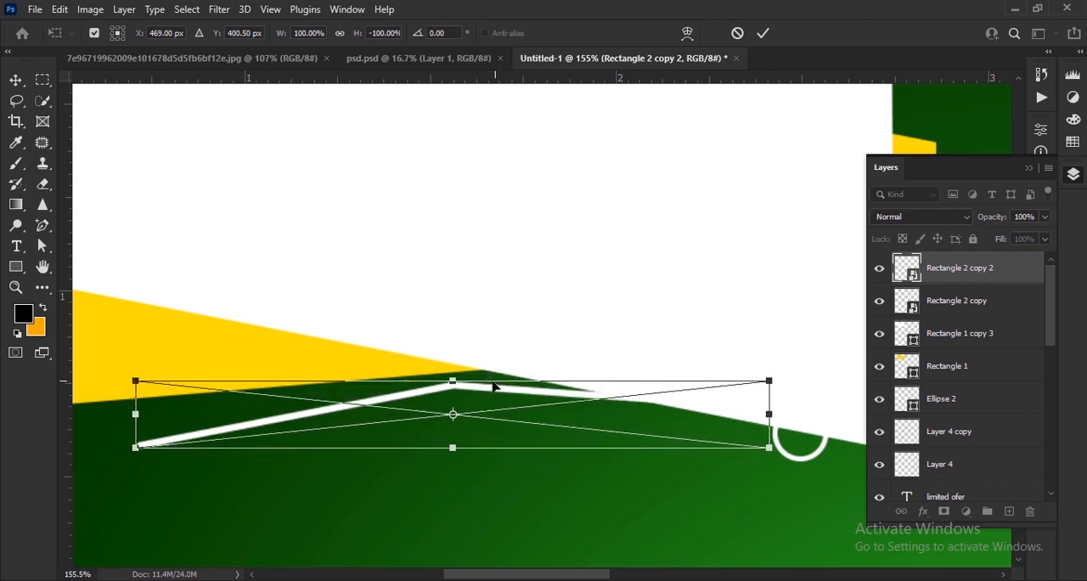
# Step: Flip the copied bent line horizontally and nudge it parallel to the lower edges of the yellow and white trapezoids
pyautogui.rightClick(483, 391)
pyautogui.click(518, 368)
pyautogui.press('Right')
pyautogui.press('Right')
pyautogui.press('Right')
pyautogui.press('Right')
pyautogui.press('Right')
pyautogui.press('Right')
pyautogui.press('Right')
pyautogui.press('Right')
pyautogui.press('Right')
pyautogui.press('Right')
pyautogui.press('Right')
pyautogui.press('Right')
pyautogui.press('Right')
pyautogui.press('Right')
pyautogui.press('Right')
pyautogui.press('Right')
pyautogui.press('Right')
pyautogui.press('Right')
pyautogui.press('Right')
pyautogui.press('Right')
pyautogui.press('Up')
pyautogui.press('Up')
pyautogui.press('Up')
pyautogui.press('Up')
pyautogui.press('Up')
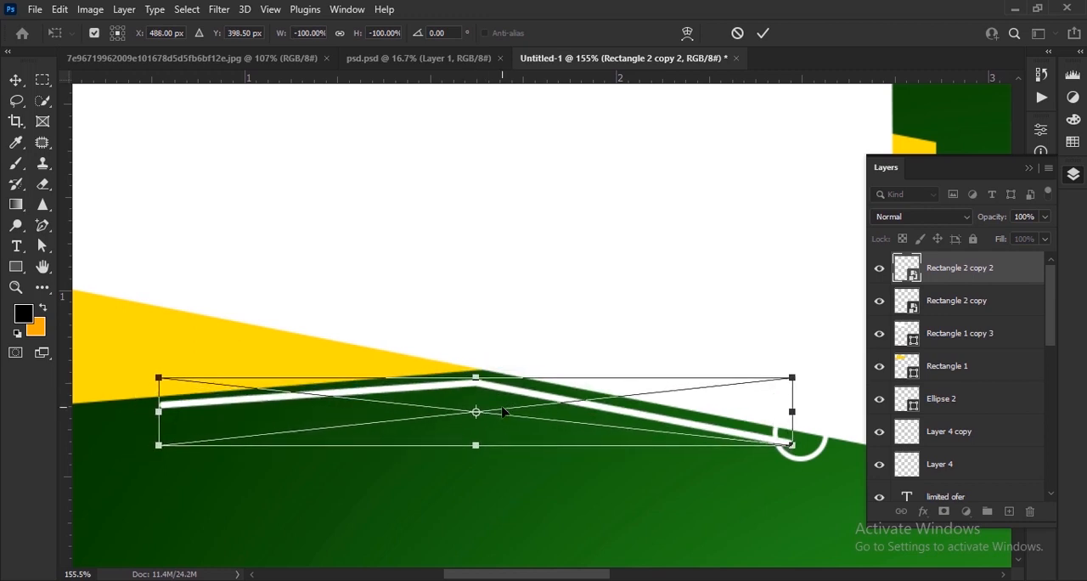
pyautogui.press('Up')
pyautogui.press('Up')
pyautogui.press('Right')
pyautogui.press('Right')
pyautogui.press('Right')
pyautogui.press('Right')
pyautogui.press('Down')
pyautogui.click(763, 33)
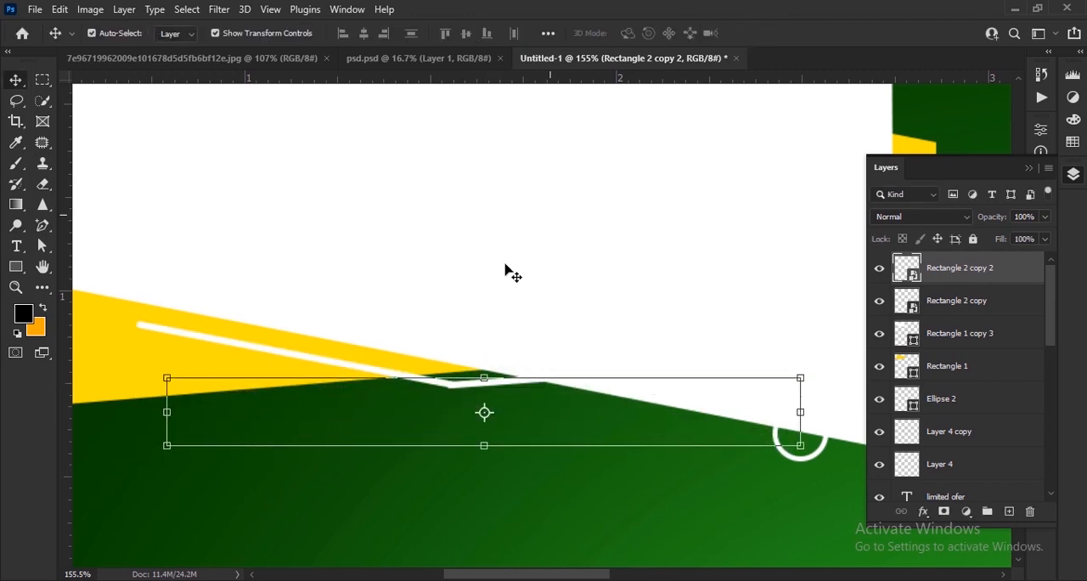
# Step: Move the small white circle outline out from behind the white trapezoid to just beyond its lower right corner
pyautogui.scroll(-7, 479, 298)
pyautogui.click(447, 344)
pyautogui.click(567, 337)
pyautogui.scroll(6, 567, 336)
pyautogui.moveTo(716, 339); pyautogui.dragTo(726, 328)
pyautogui.scroll(-10, 678, 313)
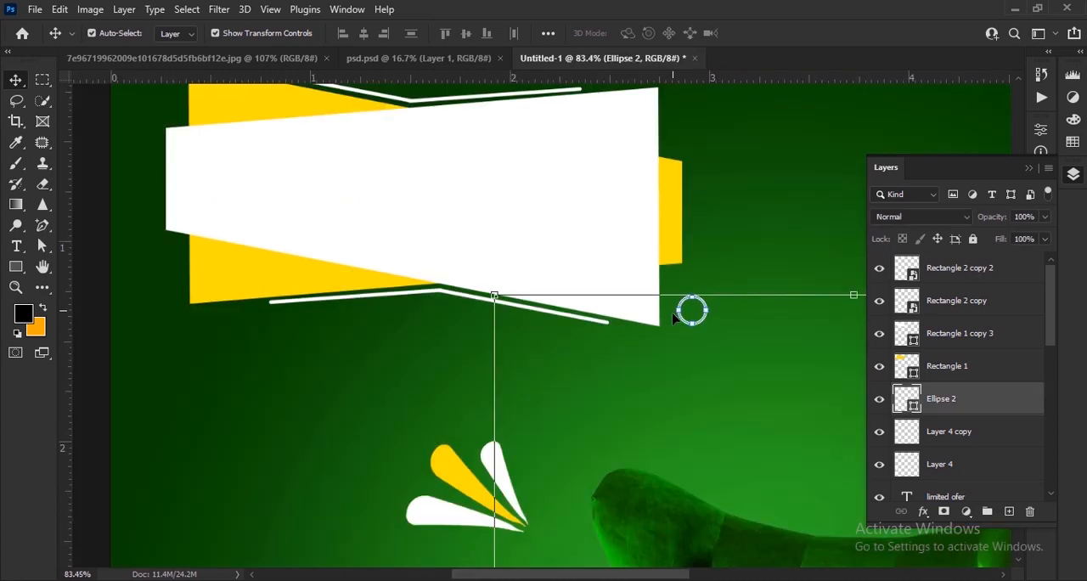
pyautogui.click(583, 241)
# Step: Add the text EXCLUSIVE over the title shape
pyautogui.scroll(5, 470, 185)
pyautogui.moveTo(471, 185); pyautogui.dragTo(481, 311)
pyautogui.scroll(3, 481, 299)
pyautogui.press('t')
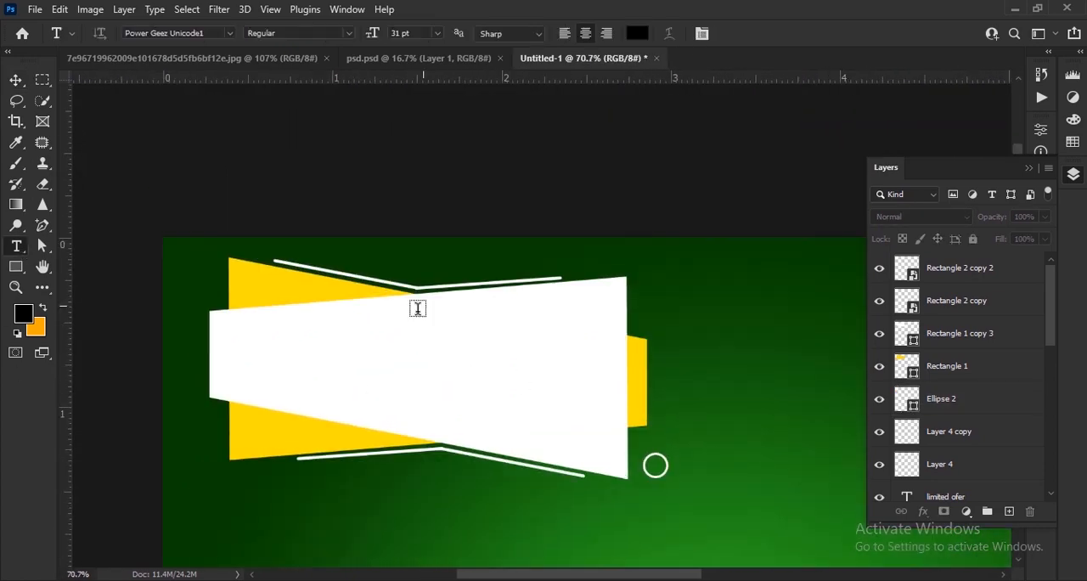
pyautogui.click(353, 366)
pyautogui.write('EXCLU')
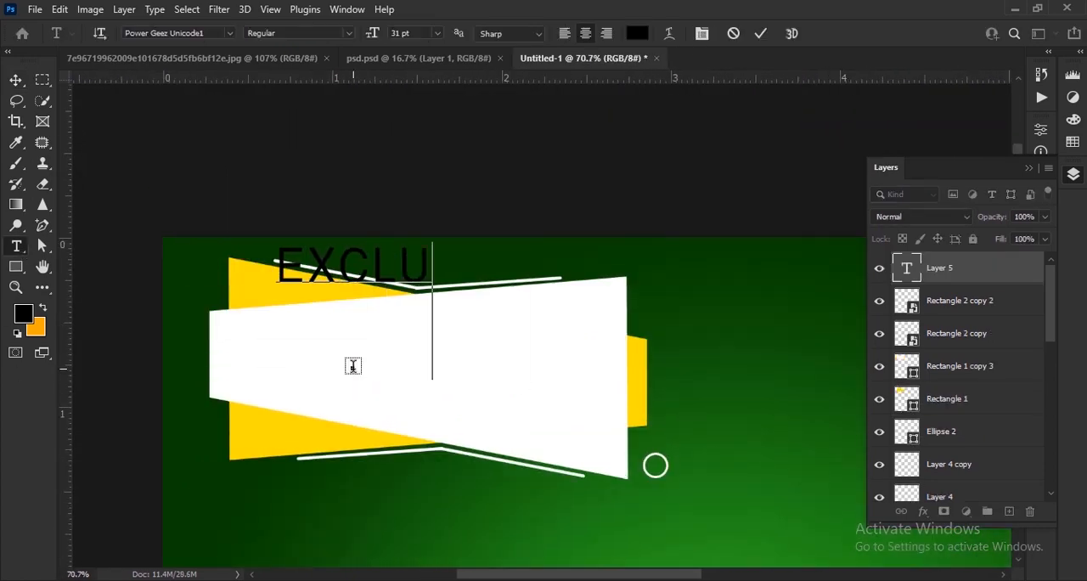
pyautogui.write('SIVE')
pyautogui.click(15, 80)
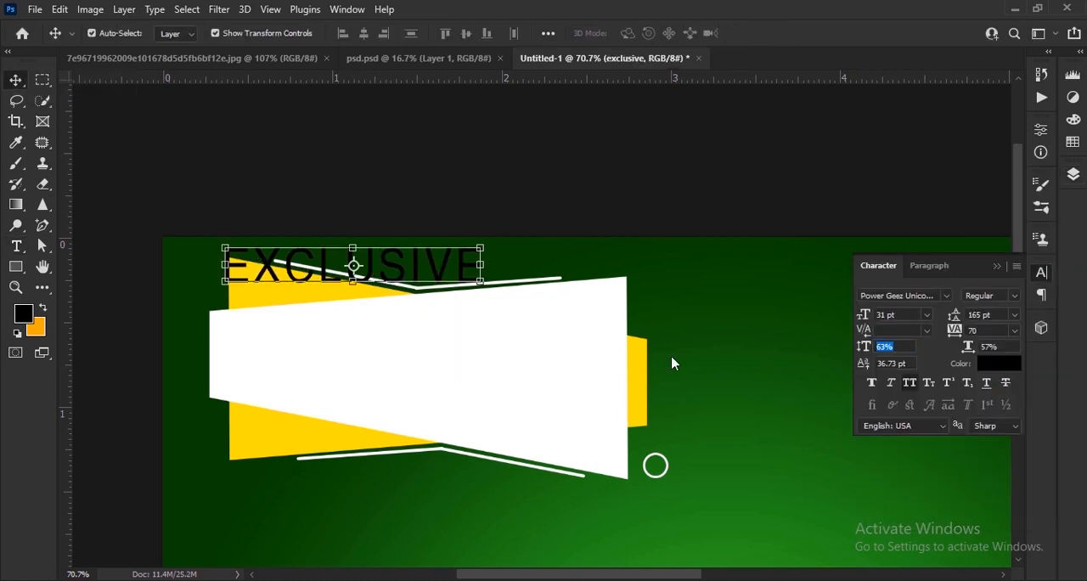
# Step: Move the EXCLUSIVE text onto the white trapezoid and style it in orange Franklin Gothic Demi
pyautogui.moveTo(451, 270); pyautogui.dragTo(517, 338)
pyautogui.click(946, 295)
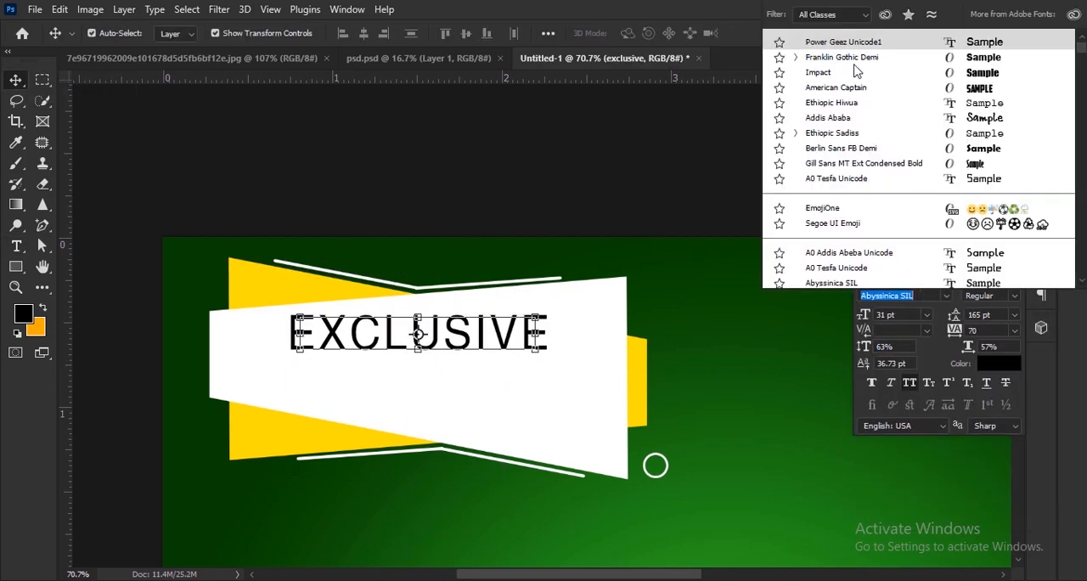
pyautogui.click(819, 56)
pyautogui.click(999, 362)
pyautogui.moveTo(724, 275); pyautogui.dragTo(735, 228)
pyautogui.click(753, 409)
pyautogui.click(885, 225)
# Step: Enlarge the EXCLUSIVE text to 37 pt and tilt it to follow the white trapezoid's upper edge
pyautogui.hotkey('ctrl', 't')
pyautogui.moveTo(567, 363); pyautogui.dragTo(587, 372)
pyautogui.press('Return')
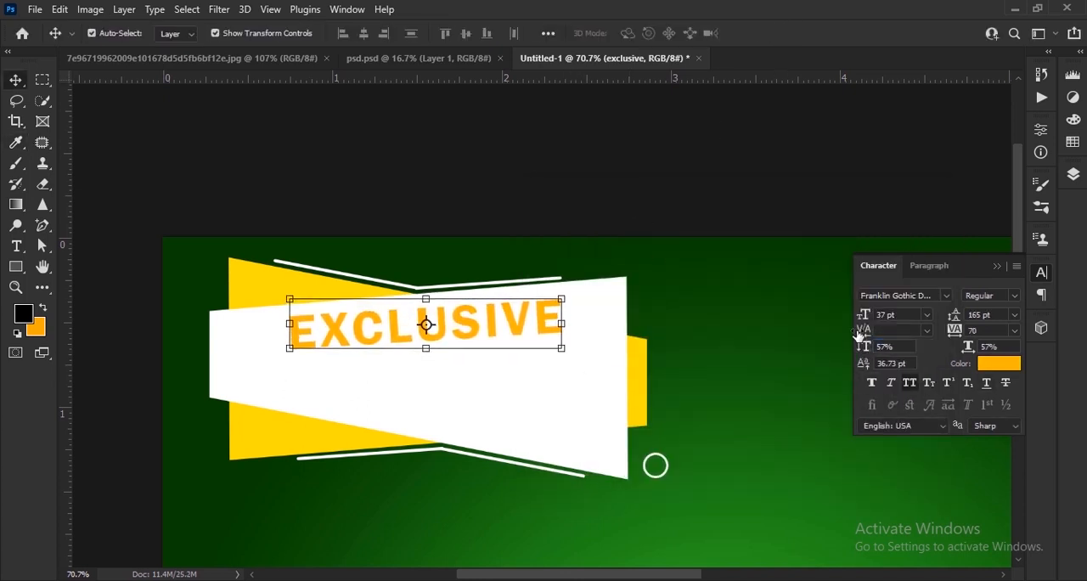
# Step: Add a second title text reading FURNETURE in the same font
pyautogui.press('t')
pyautogui.click(352, 395)
pyautogui.write('FURNE')
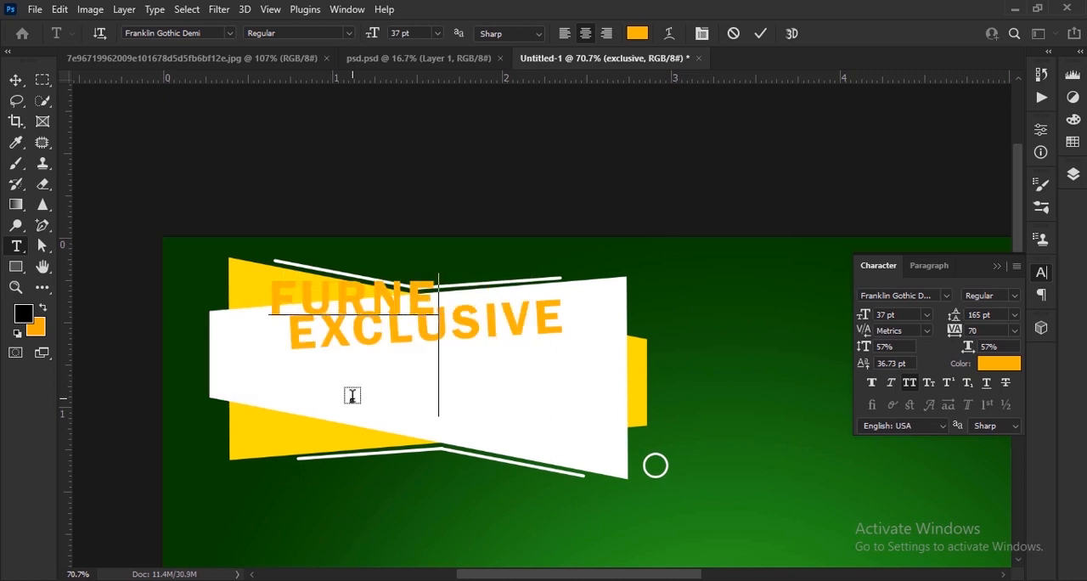
pyautogui.click(760, 33)
pyautogui.press('v')
# Step: Place the FURNETURE text below EXCLUSIVE, color it black, and widen and rotate it by about −3°
pyautogui.moveTo(571, 356); pyautogui.dragTo(642, 433)
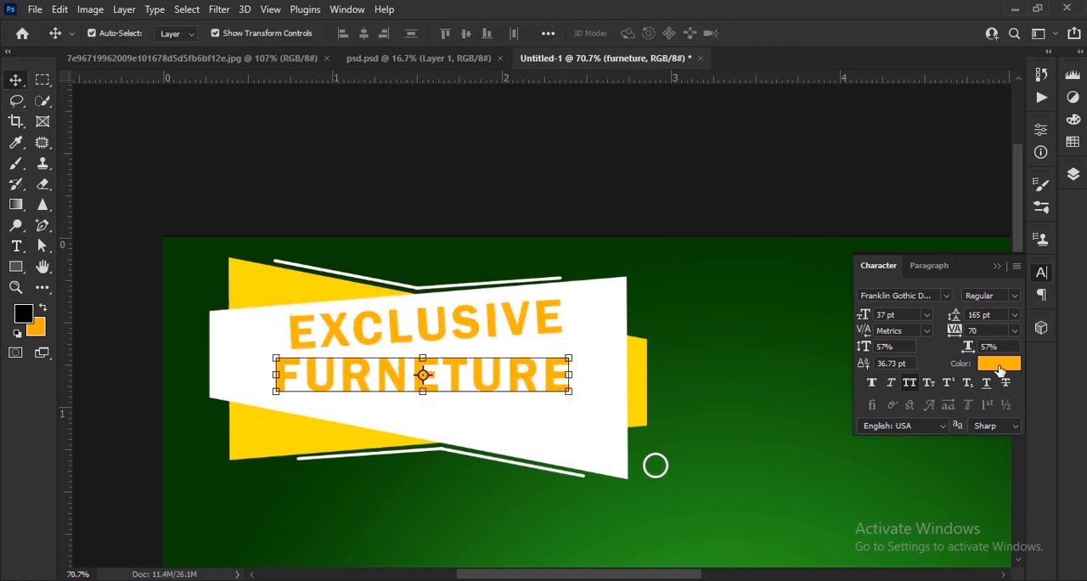
pyautogui.moveTo(582, 398); pyautogui.dragTo(608, 414)
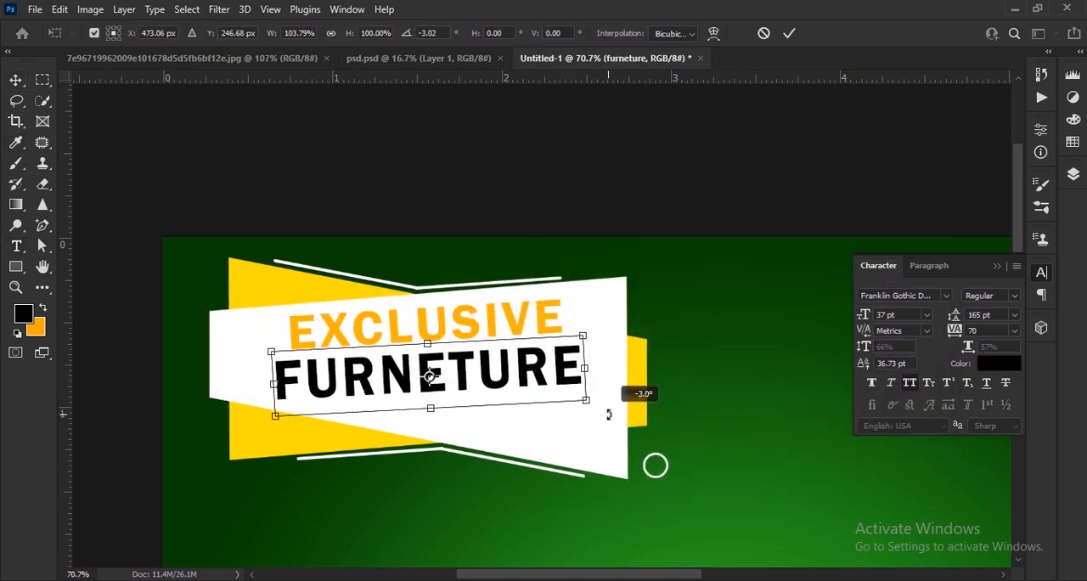
pyautogui.click(789, 33)
# Step: Select both title text layers and scale them together to about 105%
pyautogui.click(1074, 174)
pyautogui.keyDown('ctrl'); pyautogui.click(974, 304); pyautogui.keyUp('ctrl')
pyautogui.moveTo(585, 348); pyautogui.dragTo(601, 342)
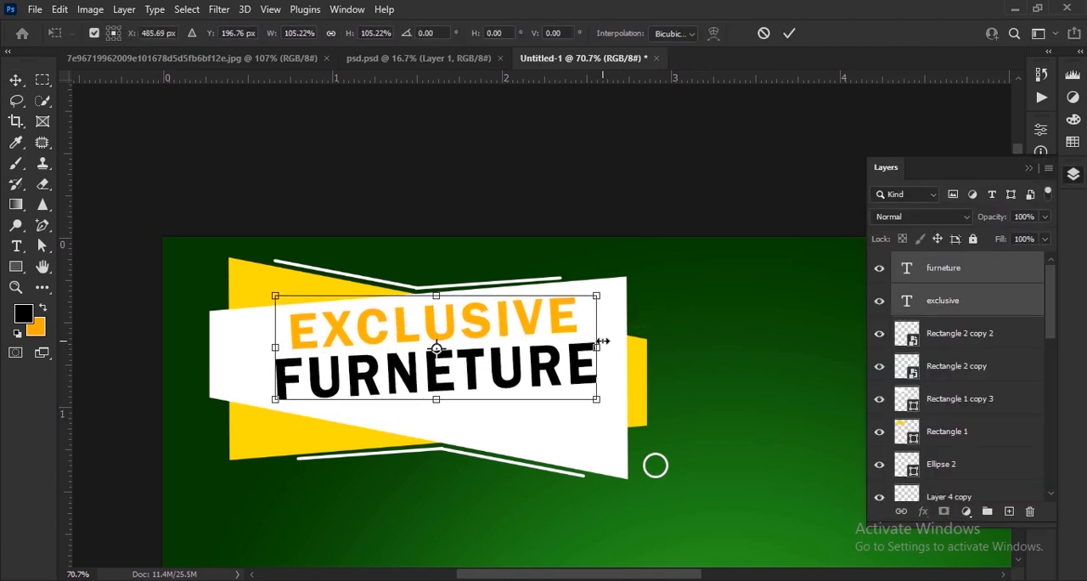
pyautogui.click(788, 34)
pyautogui.scroll(-7, 769, 299)
pyautogui.click(769, 298)
# Step: Select the title texts, bent lines and both trapezoids, and reposition them together in the poster's upper left corner
pyautogui.click(954, 273)
pyautogui.scroll(-3, 992, 351)
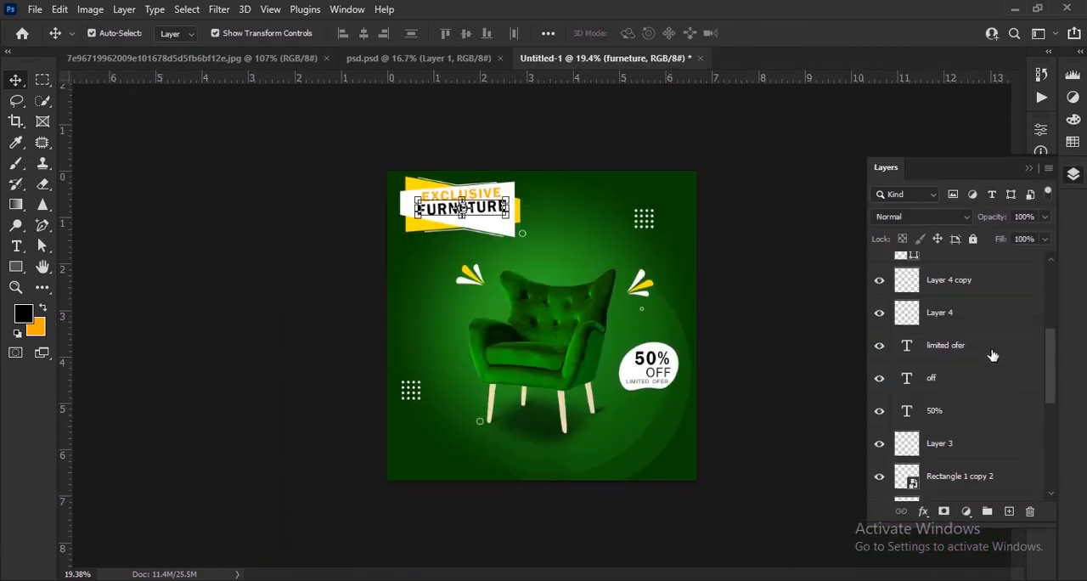
pyautogui.keyDown('shift'); pyautogui.click(988, 318); pyautogui.keyUp('shift')
pyautogui.scroll(1, 987, 350)
pyautogui.keyDown('shift'); pyautogui.click(980, 287); pyautogui.keyUp('shift')
pyautogui.scroll(2, 980, 292)
pyautogui.scroll(5, 424, 191)
pyautogui.moveTo(415, 174); pyautogui.dragTo(415, 185)
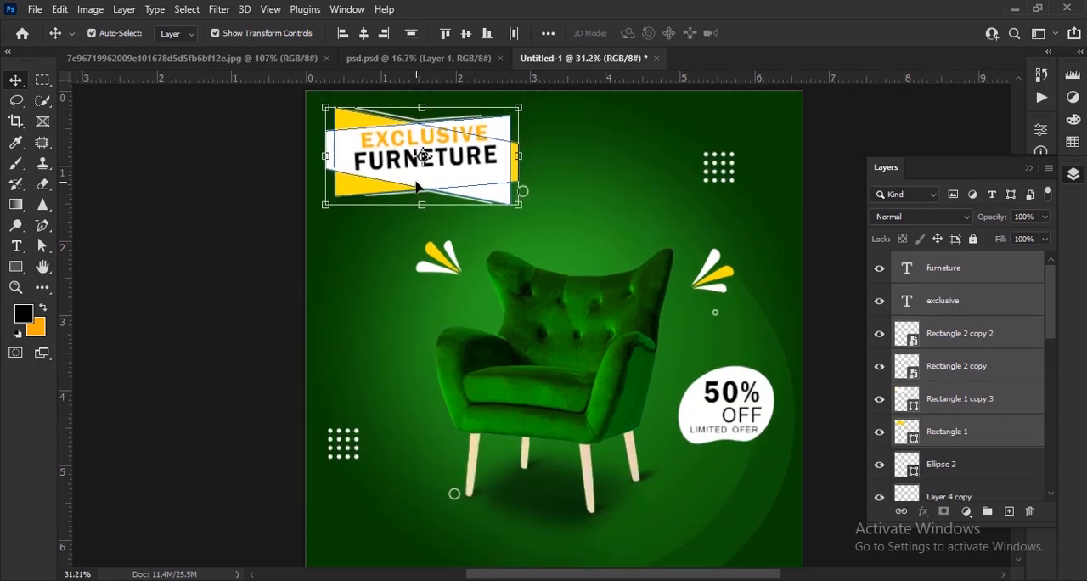
pyautogui.click(1073, 174)
pyautogui.click(908, 291)
pyautogui.scroll(-3, 916, 357)
# Step: Bring the yellow chat-bubble icon from psd.psd into the poster and place it reduced near the bottom edge
pyautogui.click(382, 58)
pyautogui.moveTo(565, 407); pyautogui.dragTo(625, 436)
pyautogui.scroll(8, 621, 437)
pyautogui.click(762, 34)
pyautogui.scroll(-6, 844, 436)
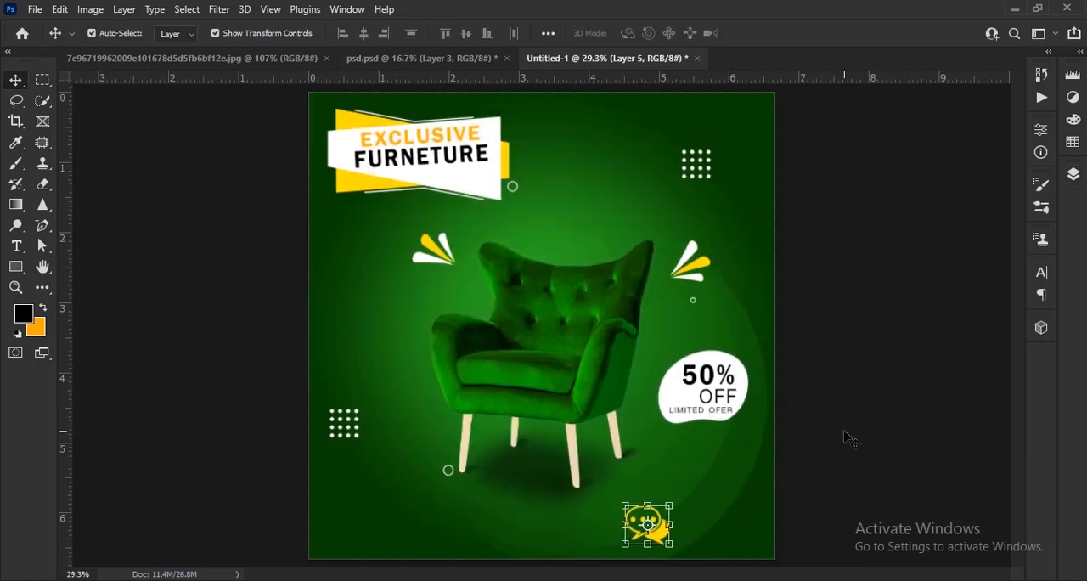
# Step: Scale the chat-bubble icon down to 23.65% and position it below the armchair near the poster's bottom edge
pyautogui.scroll(7, 652, 516)
pyautogui.moveTo(594, 390); pyautogui.dragTo(605, 403)
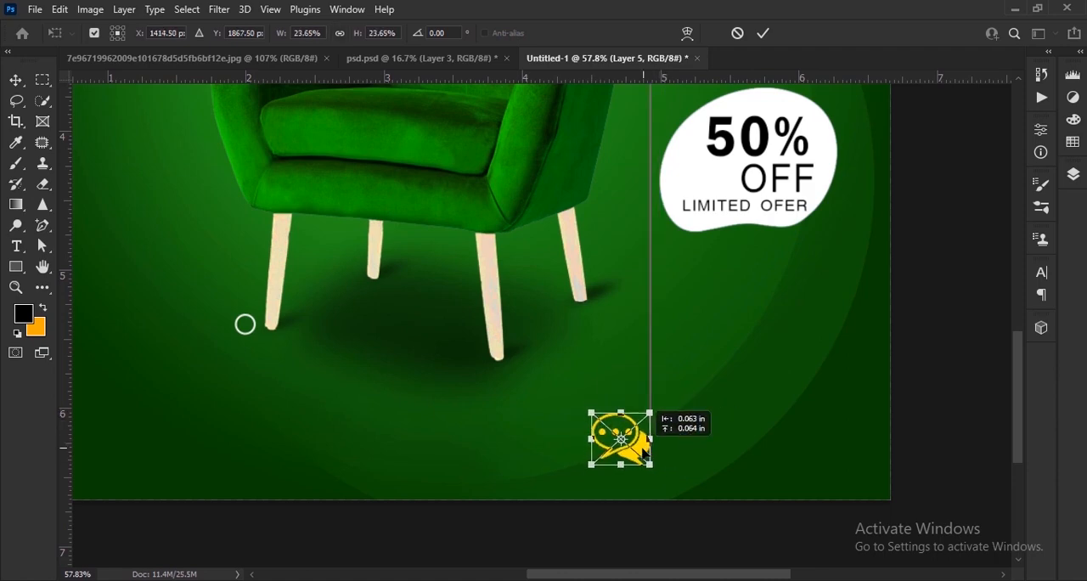
pyautogui.click(762, 33)
# Step: Add the contact phone number above the chat-bubble icon as white Power Geez Unicode1 text
pyautogui.press('t')
pyautogui.scroll(3, 728, 456)
pyautogui.click(372, 34)
pyautogui.click(637, 33)
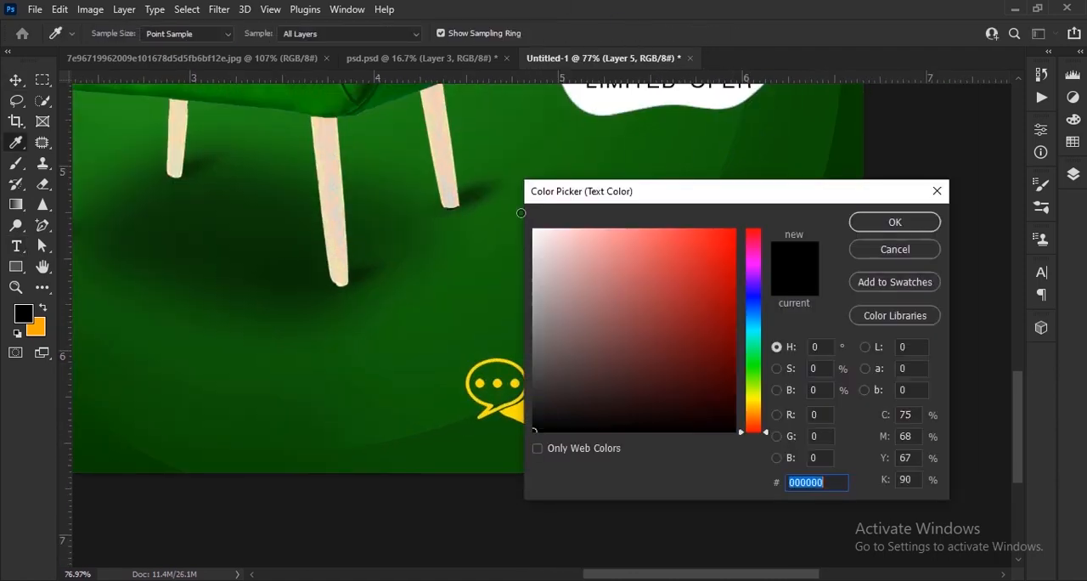
pyautogui.click(533, 229)
pyautogui.click(895, 221)
pyautogui.click(229, 33)
pyautogui.click(195, 96)
pyautogui.click(593, 397)
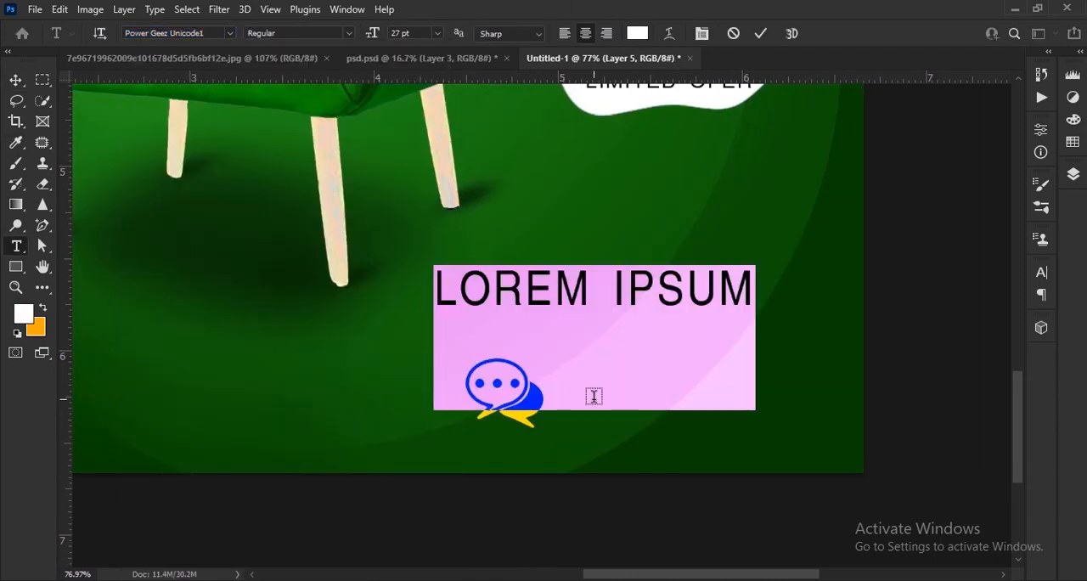
pyautogui.press('BackSpace')
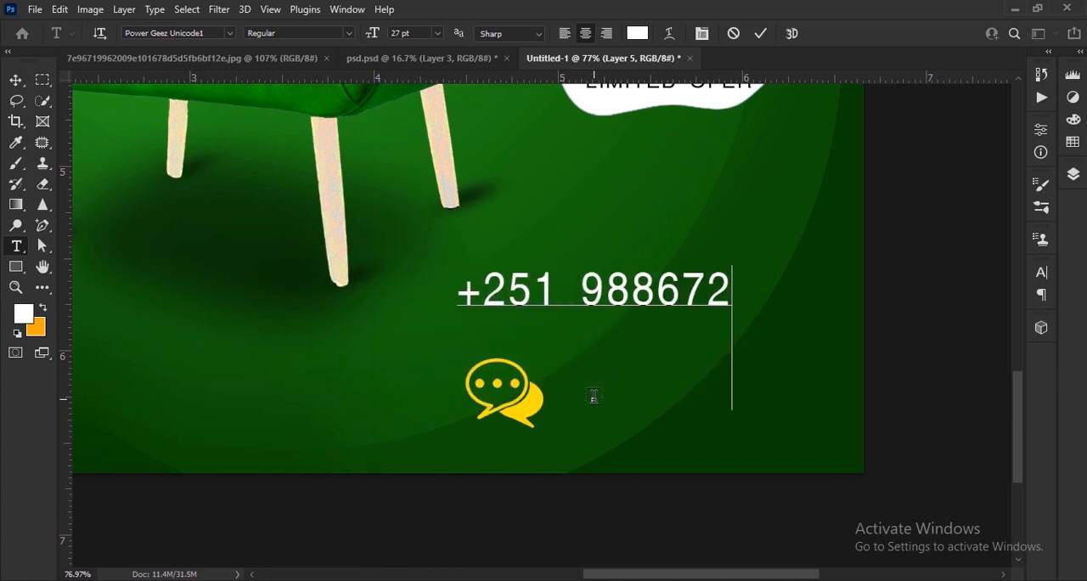
pyautogui.click(761, 33)
# Step: Move the phone number beside the chat-bubble icon, reduce its font size and make it faux bold
pyautogui.press('v')
pyautogui.moveTo(691, 283); pyautogui.dragTo(810, 391)
pyautogui.click(1041, 272)
pyautogui.moveTo(864, 314); pyautogui.dragTo(856, 313)
pyautogui.scroll(4, 758, 409)
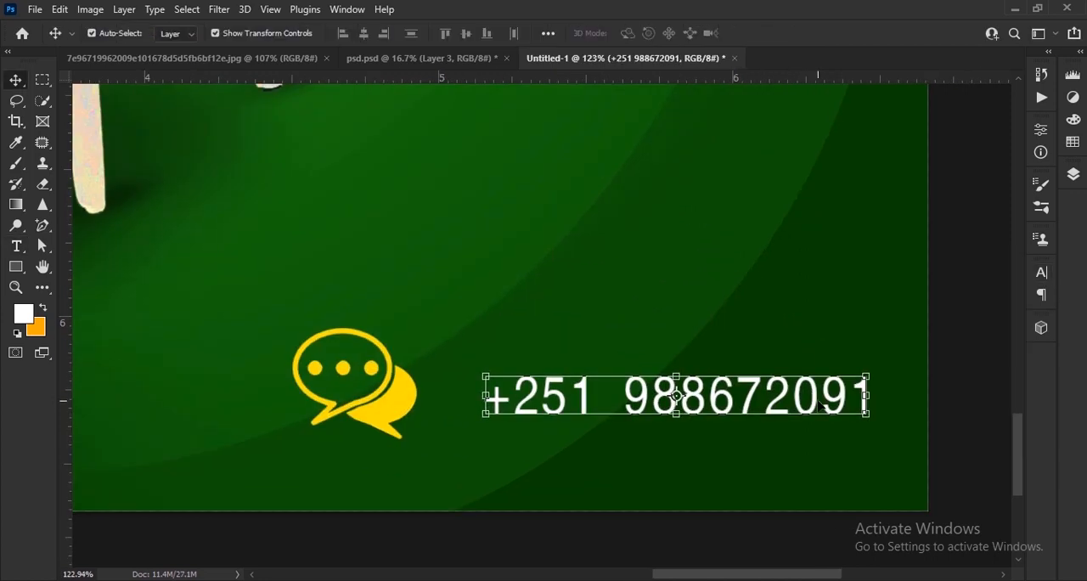
pyautogui.moveTo(817, 400); pyautogui.dragTo(744, 391)
pyautogui.click(1041, 272)
pyautogui.click(873, 381)
pyautogui.click(1041, 272)
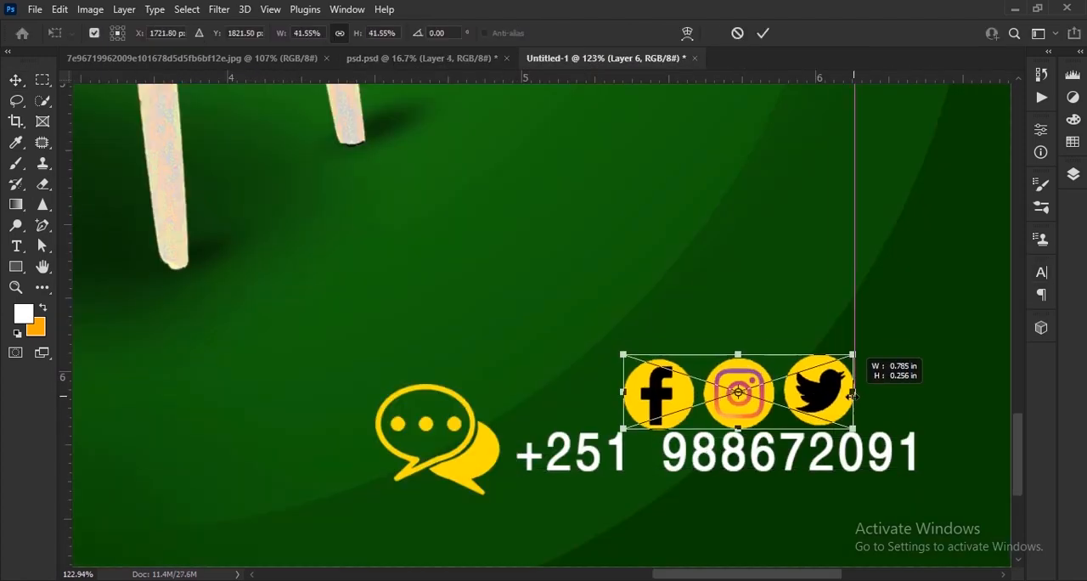
# Step: Scale down the Facebook, Instagram and Twitter icon row and place it above the end of the phone number
pyautogui.moveTo(789, 357); pyautogui.dragTo(766, 362)
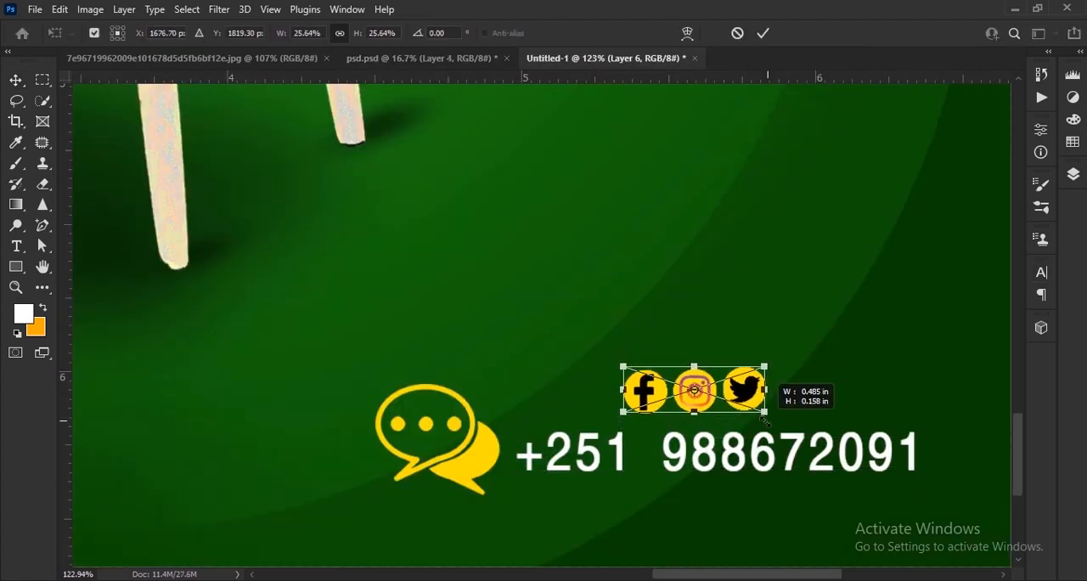
pyautogui.press('Return')
pyautogui.moveTo(814, 412); pyautogui.dragTo(891, 399)
pyautogui.moveTo(766, 372); pyautogui.dragTo(788, 376)
pyautogui.press('Return')
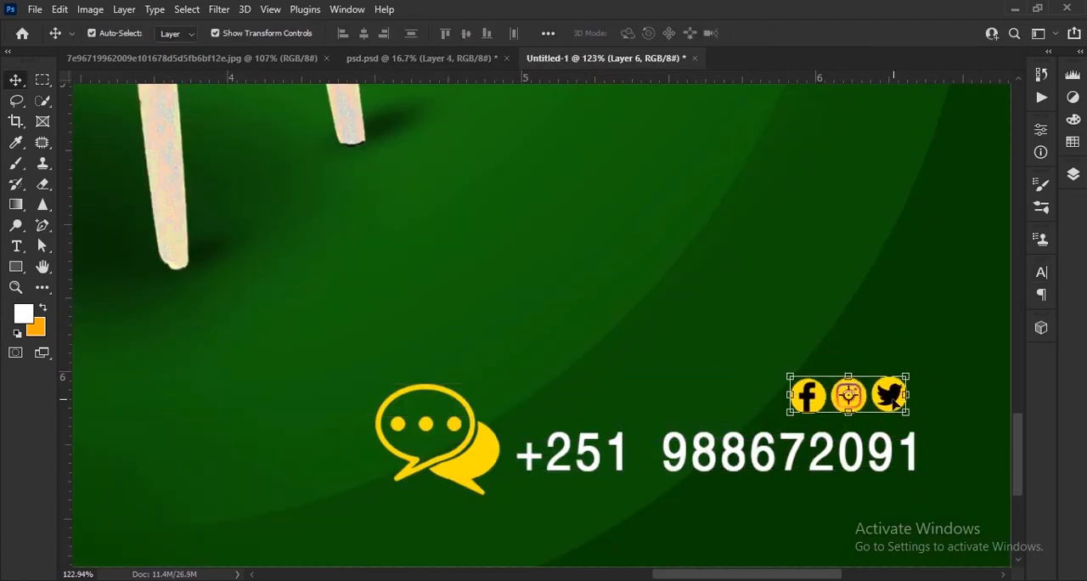
pyautogui.scroll(-8, 879, 431)
pyautogui.click(879, 431)
# Step: Draw a yellow rectangle near the poster's lower-left corner and fully round its corners into a pill-shaped button
pyautogui.scroll(5, 429, 501)
pyautogui.click(178, 34)
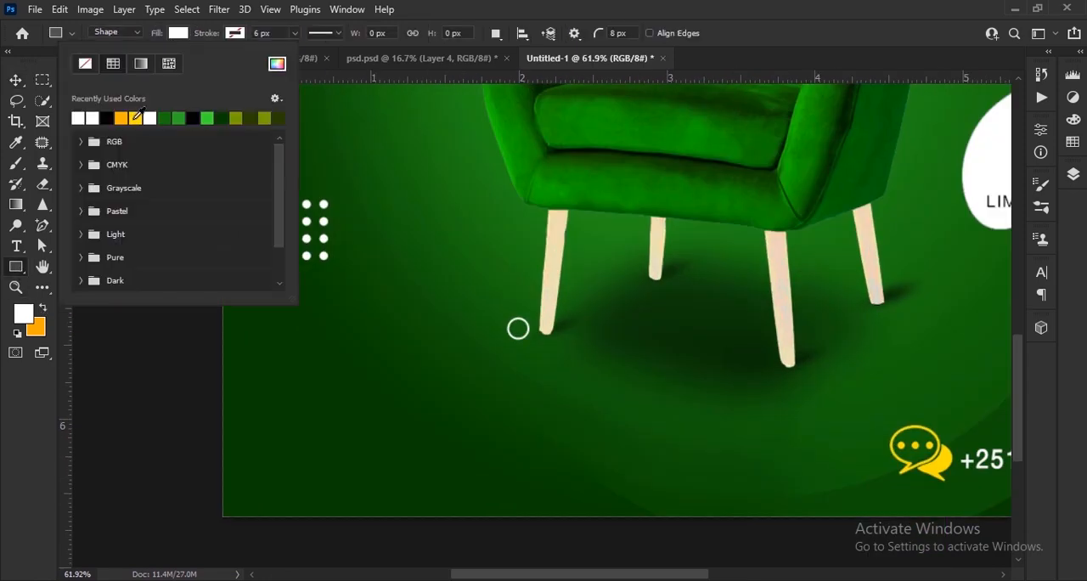
pyautogui.click(134, 116)
pyautogui.scroll(2, 272, 438)
pyautogui.moveTo(255, 426)
pyautogui.mouseDown()
pyautogui.moveTo(464, 516)
pyautogui.moveTo(550, 490)
pyautogui.mouseUp()
pyautogui.click(15, 79)
pyautogui.moveTo(273, 443); pyautogui.dragTo(309, 463)
pyautogui.moveTo(445, 478); pyautogui.dragTo(468, 441)
pyautogui.moveTo(482, 437); pyautogui.dragTo(482, 442)
pyautogui.click(433, 503)
# Step: Reposition the yellow pill shape and narrow it to about 1.53 in wide
pyautogui.scroll(-13, 433, 501)
pyautogui.scroll(12, 444, 476)
pyautogui.moveTo(423, 480); pyautogui.dragTo(449, 431)
pyautogui.scroll(2, 474, 451)
pyautogui.hotkey('ctrl', 't')
pyautogui.moveTo(559, 440); pyautogui.dragTo(531, 442)
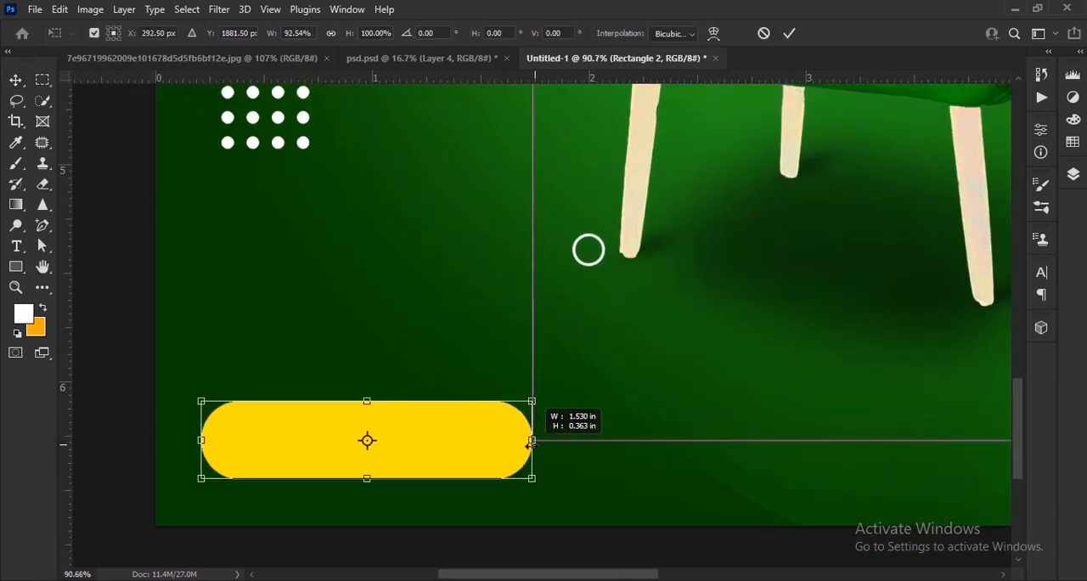
# Step: Add the white text ORDER NOW above the yellow button
pyautogui.scroll(2, 174, 412)
pyautogui.press('t')
pyautogui.click(344, 461)
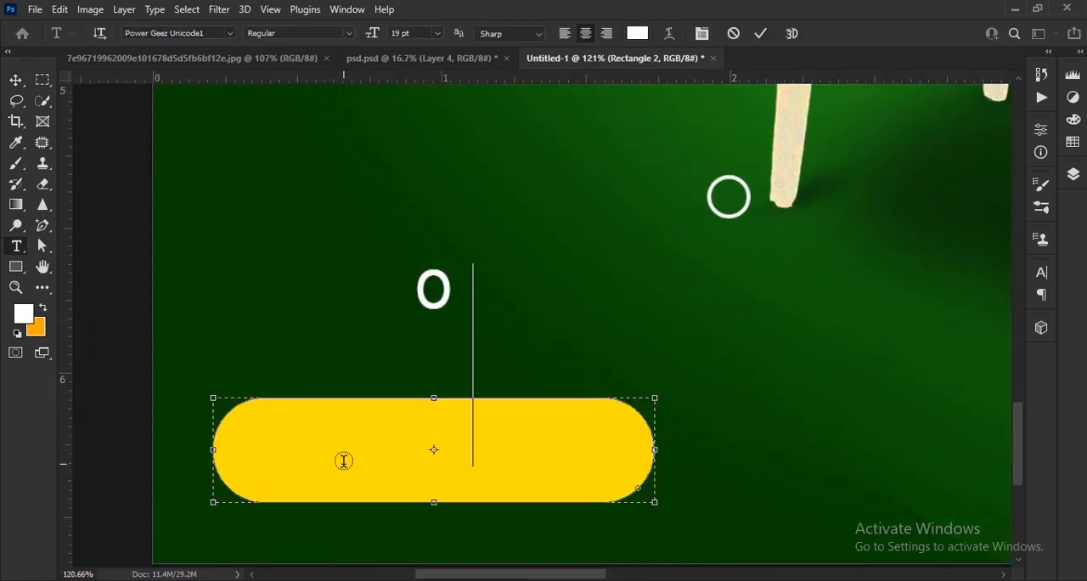
pyautogui.write('ORDER NOW')
pyautogui.click(15, 81)
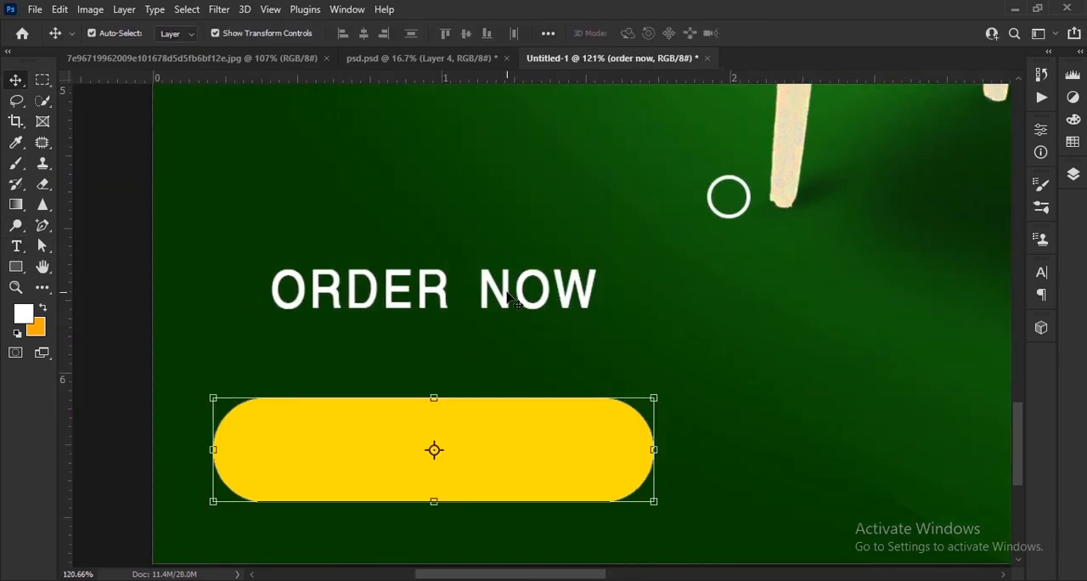
# Step: Move the ORDER NOW text onto the centre of the yellow button
pyautogui.scroll(-4, 224, 326)
pyautogui.click(1072, 174)
pyautogui.click(981, 299)
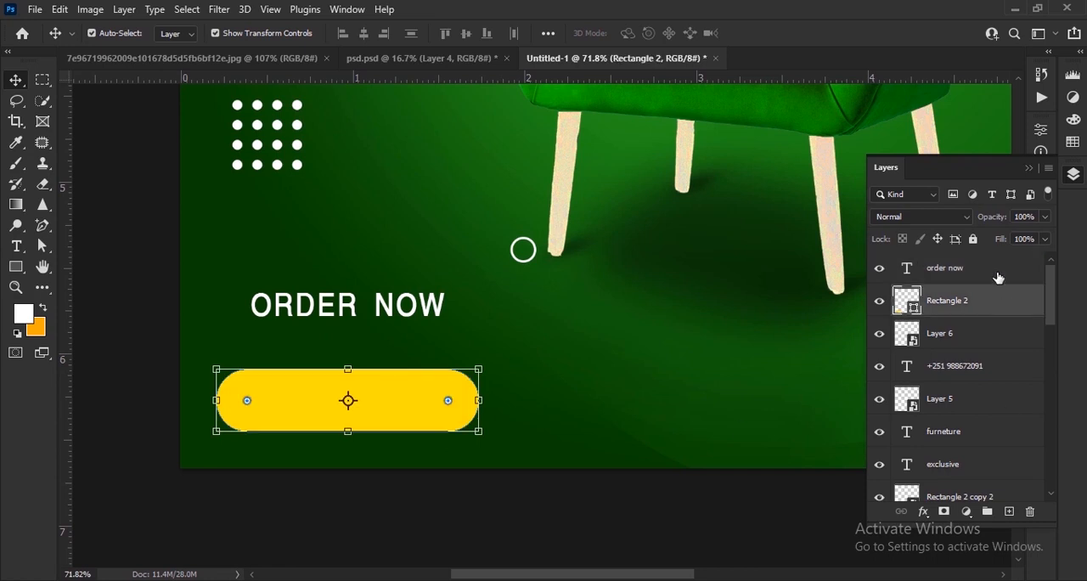
pyautogui.click(996, 274)
pyautogui.moveTo(380, 321); pyautogui.dragTo(379, 416)
pyautogui.click(582, 508)
pyautogui.click(976, 268)
pyautogui.click(1029, 168)
# Step: Change the ORDER NOW text to black and set its font to Franklin Gothic Demi
pyautogui.click(1042, 272)
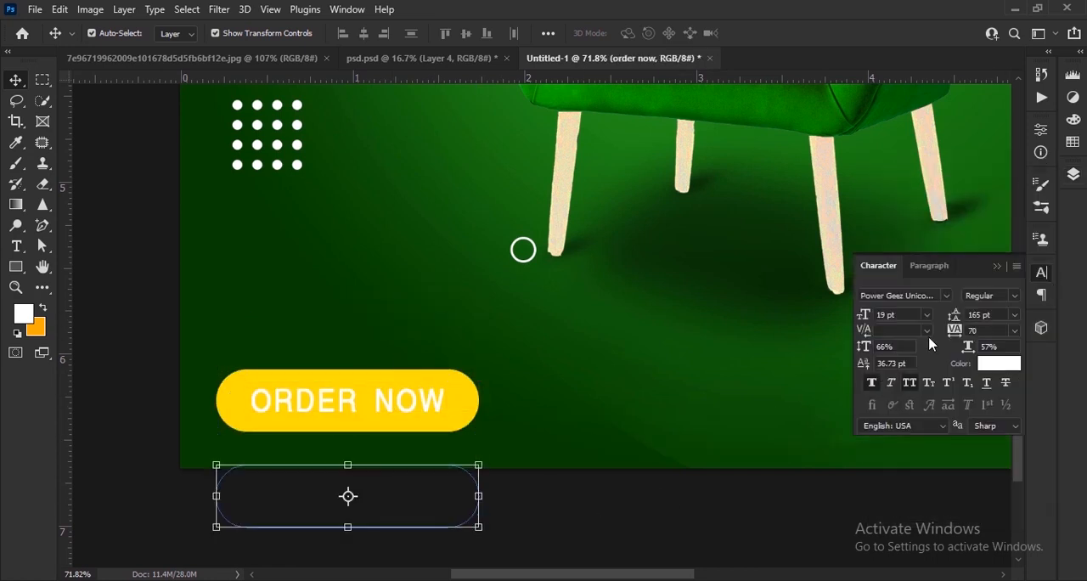
pyautogui.click(999, 363)
pyautogui.moveTo(710, 354); pyautogui.dragTo(537, 431)
pyautogui.click(895, 222)
pyautogui.click(946, 297)
pyautogui.click(849, 56)
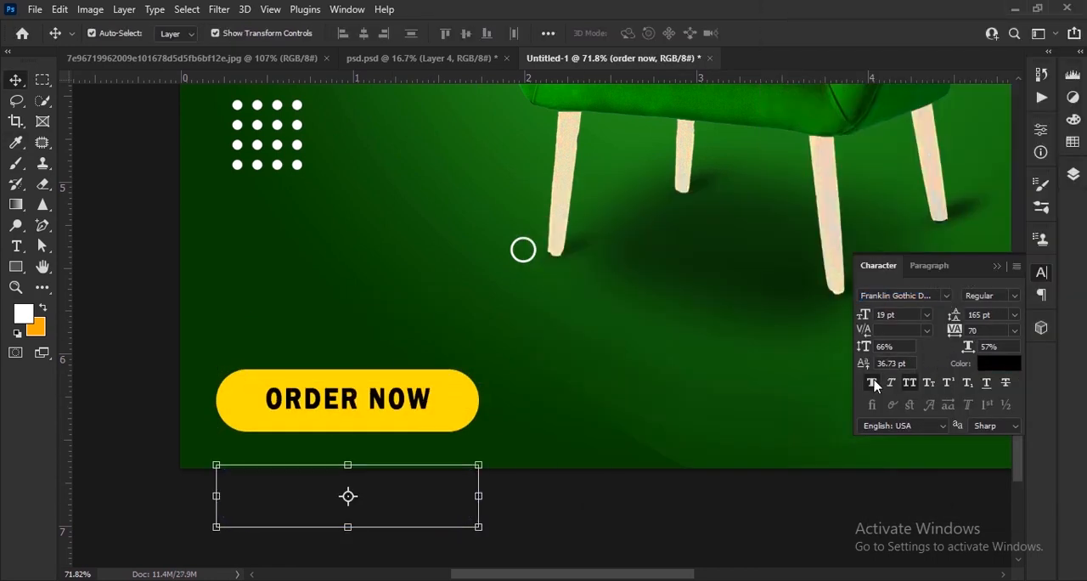
pyautogui.click(997, 266)
# Step: Add a WW.WEB.COM text line and place it just above the ORDER NOW button
pyautogui.scroll(3, 12, 237)
pyautogui.click(16, 246)
pyautogui.click(486, 273)
pyautogui.write('ww')
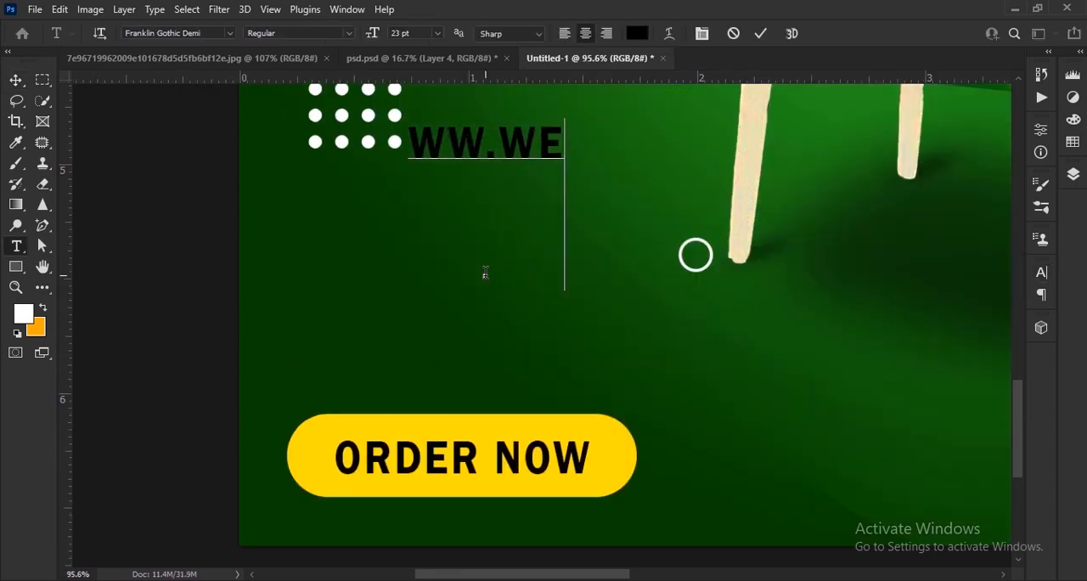
pyautogui.click(16, 81)
pyautogui.moveTo(486, 144); pyautogui.dragTo(465, 381)
# Step: Set the web address to Power Geez Unicode1 in white with a vertical scale of 37%
pyautogui.click(1042, 273)
pyautogui.click(946, 296)
pyautogui.click(858, 56)
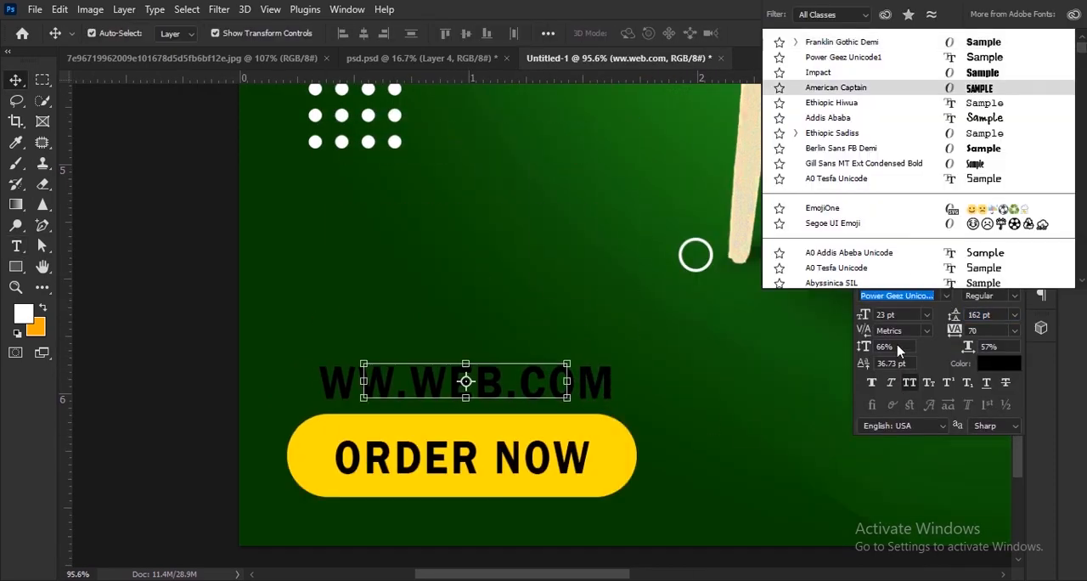
pyautogui.click(1000, 365)
pyautogui.moveTo(586, 271); pyautogui.dragTo(526, 203)
pyautogui.click(895, 221)
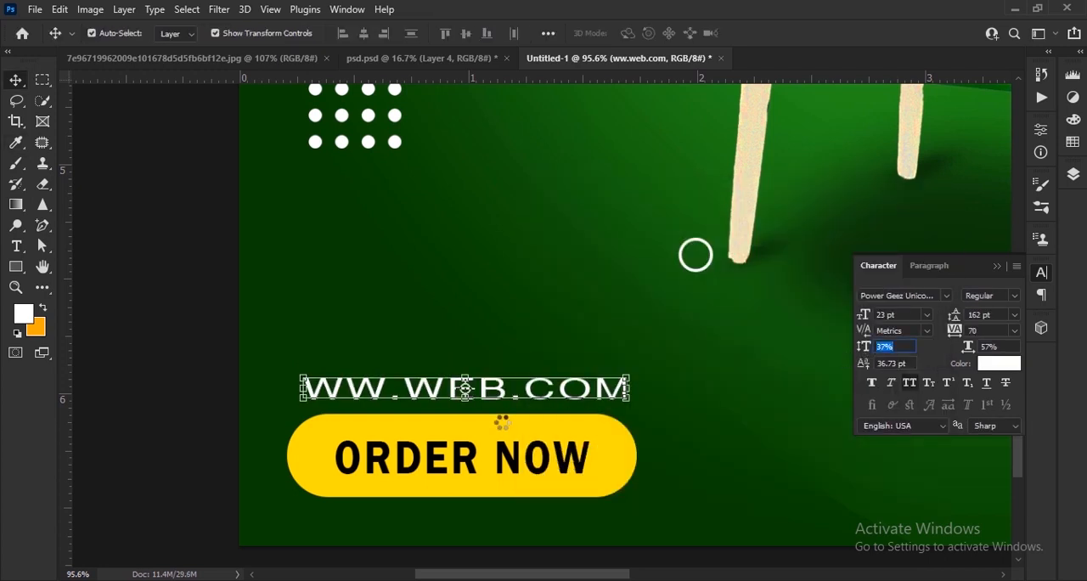
pyautogui.doubleClick(408, 394)
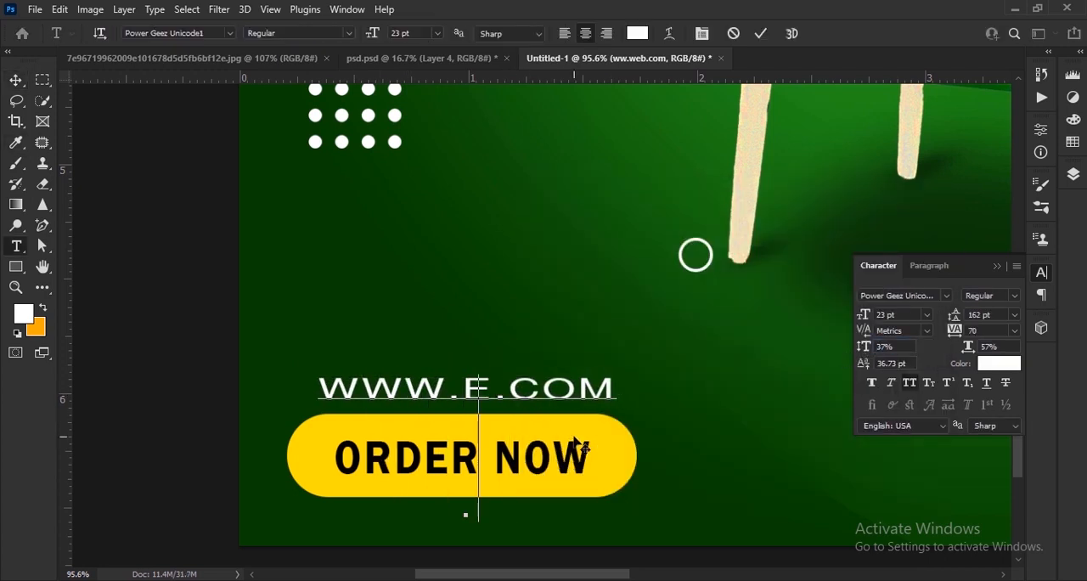
pyautogui.click(761, 33)
pyautogui.click(997, 266)
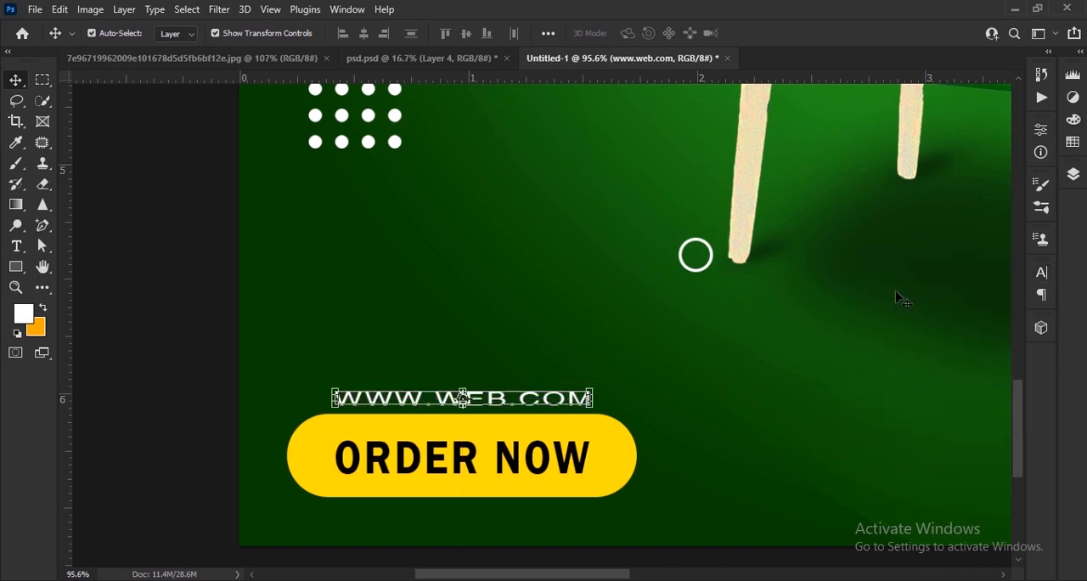
pyautogui.click(895, 296)
# Step: Add the text LOGO and place it near the poster's upper-right corner, above the white dot grid
pyautogui.scroll(-13, 371, 477)
pyautogui.scroll(12, 678, 164)
pyautogui.moveTo(678, 164); pyautogui.dragTo(657, 315)
pyautogui.press('r')
pyautogui.press('t')
pyautogui.click(622, 355)
pyautogui.write('logo')
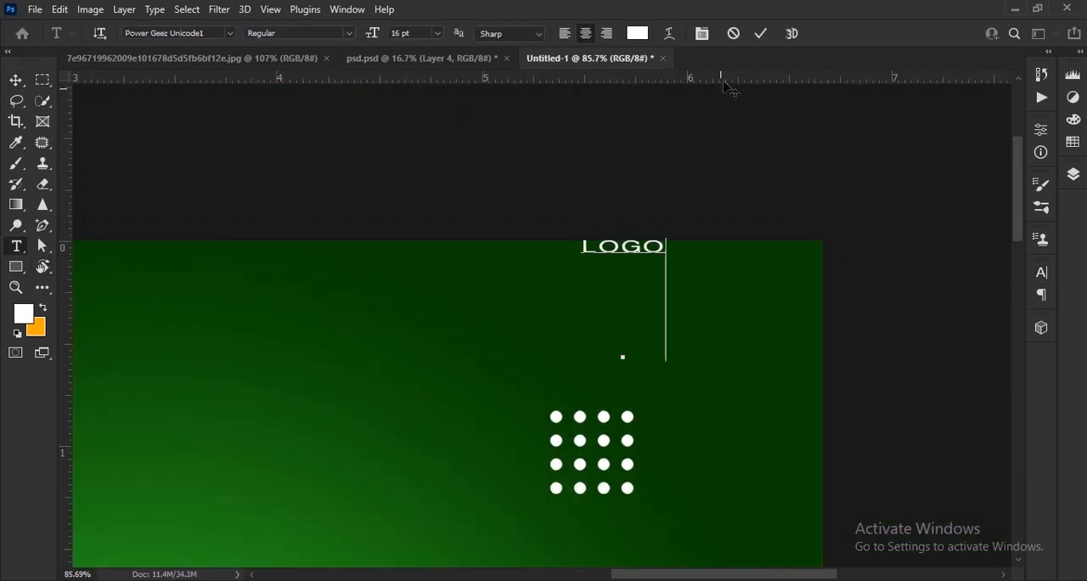
pyautogui.click(761, 33)
pyautogui.press('v')
pyautogui.moveTo(623, 247); pyautogui.dragTo(645, 294)
# Step: Set the LOGO text to the American Captain font at 22 pt and adjust its character scale
pyautogui.click(1041, 273)
pyautogui.moveTo(863, 315); pyautogui.dragTo(868, 314)
pyautogui.click(946, 295)
pyautogui.click(884, 88)
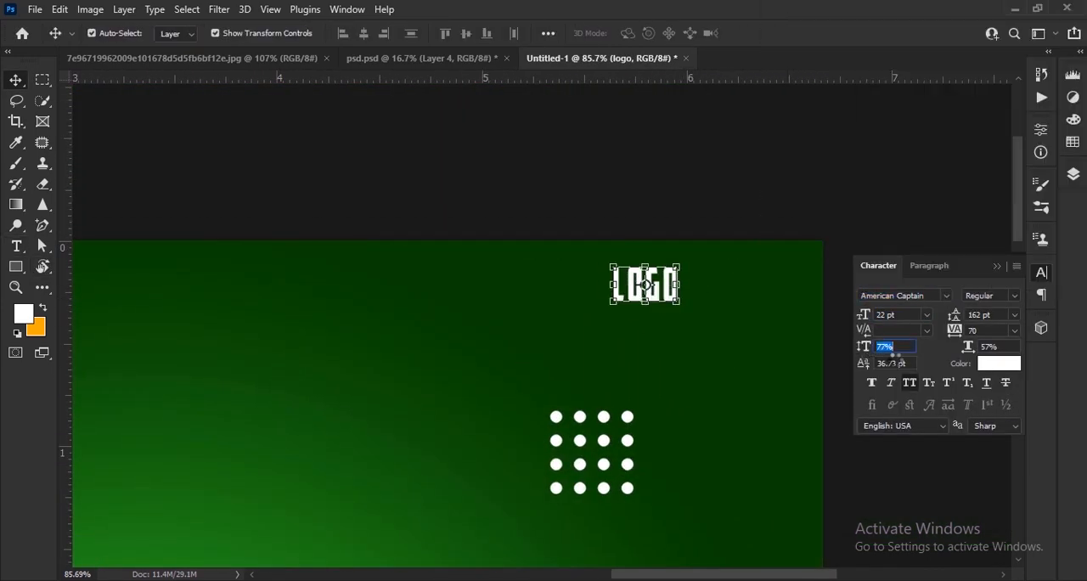
pyautogui.click(996, 266)
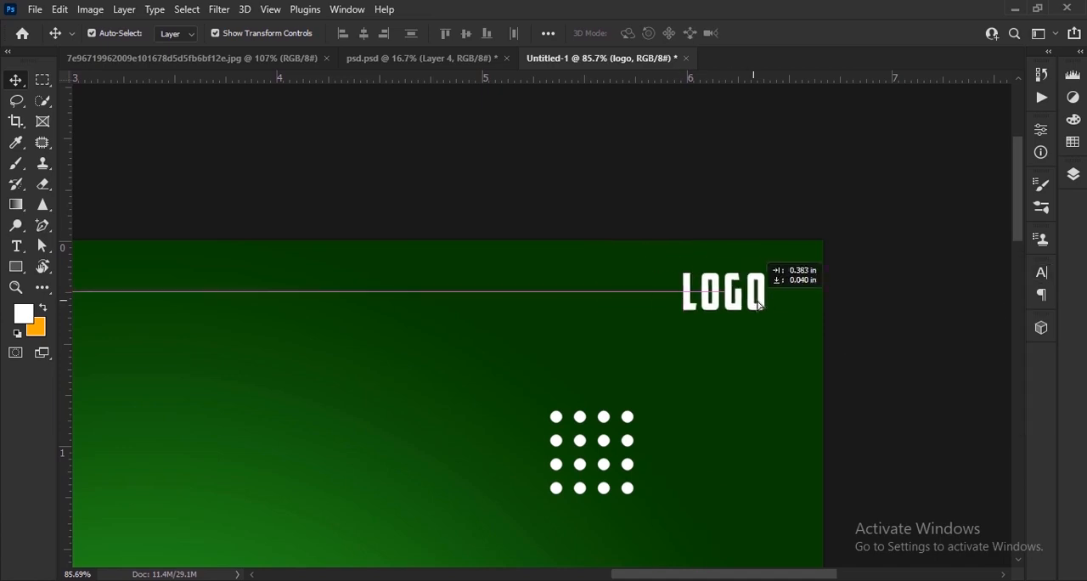